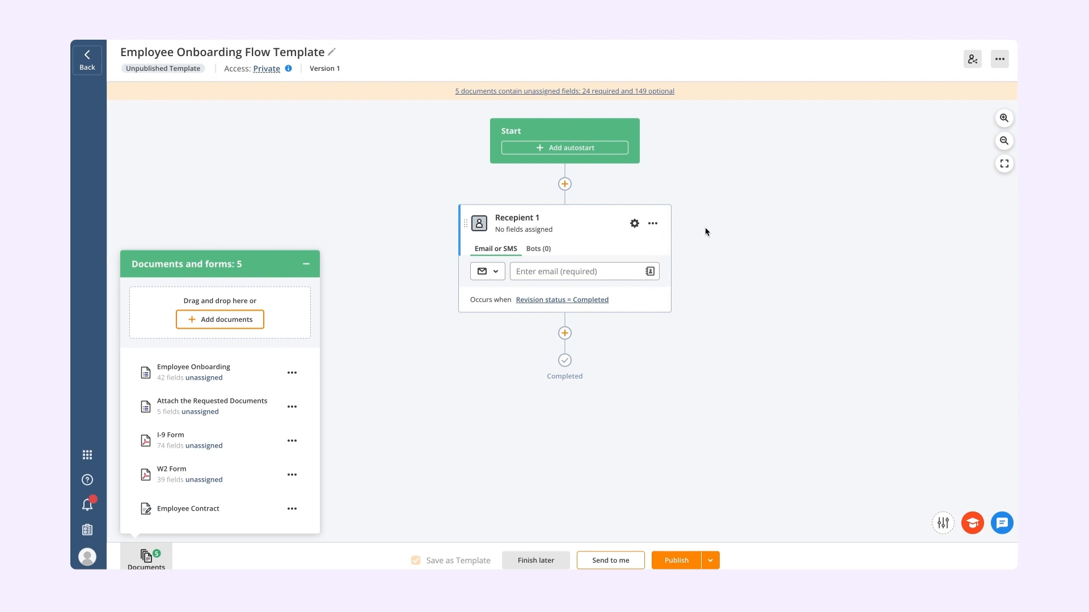
- Open the settings of the Recepient 1 step and rename it Employee
{"action": "left_click", "coordinate": [634, 225]}
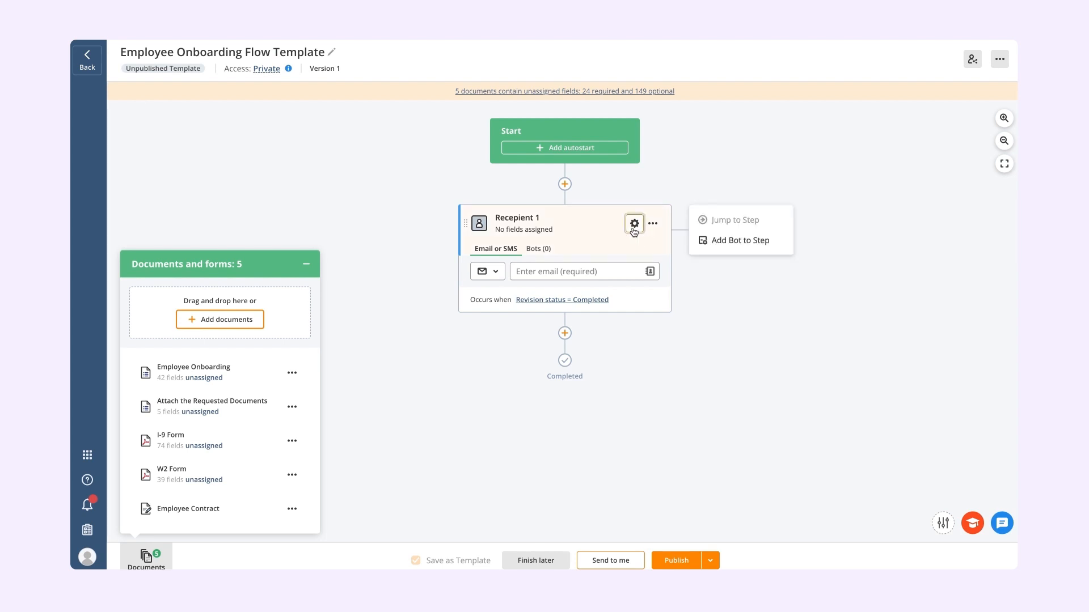
{"action": "left_click", "coordinate": [634, 224]}
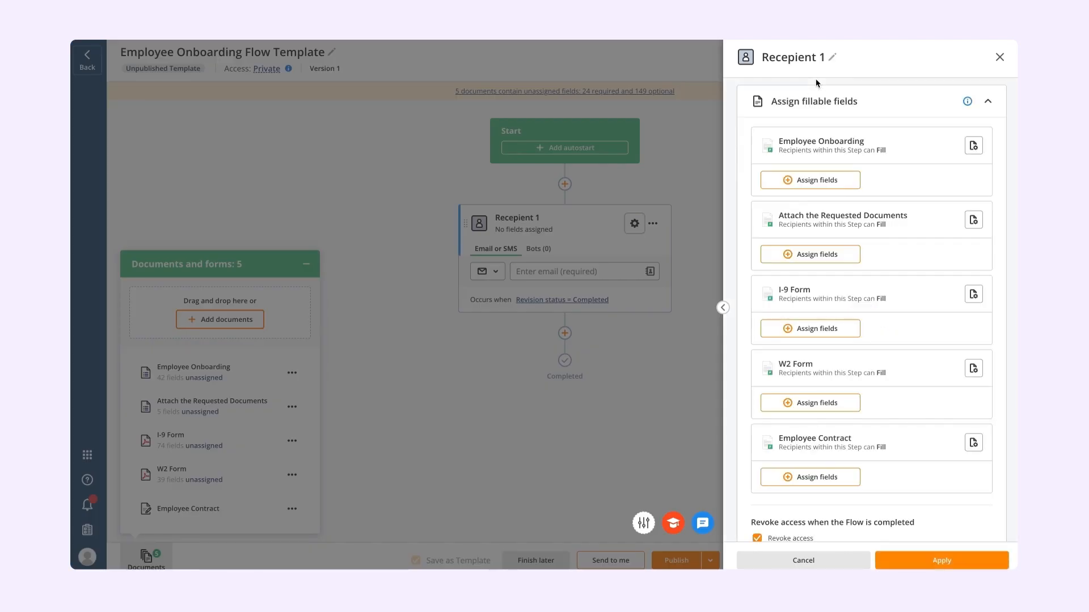
{"action": "left_click", "coordinate": [830, 57]}
{"action": "key", "text": "ctrl+a"}
{"action": "type", "text": "Employee"}
{"action": "key", "text": "Return"}
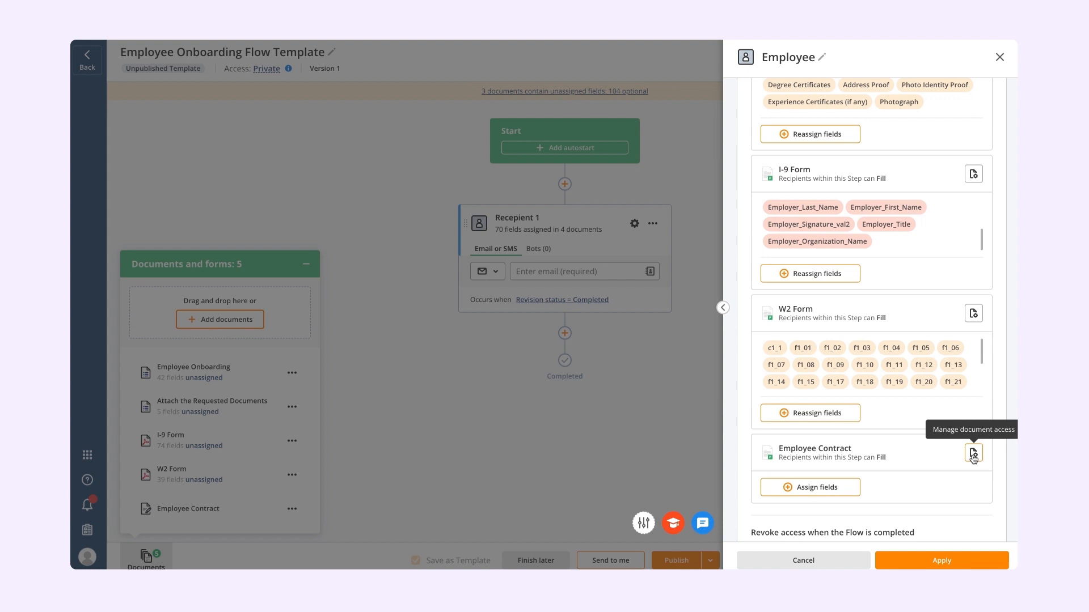
- Set the Employee step's document access so the Employee Contract is hidden from its recipients
{"action": "left_click", "coordinate": [973, 453]}
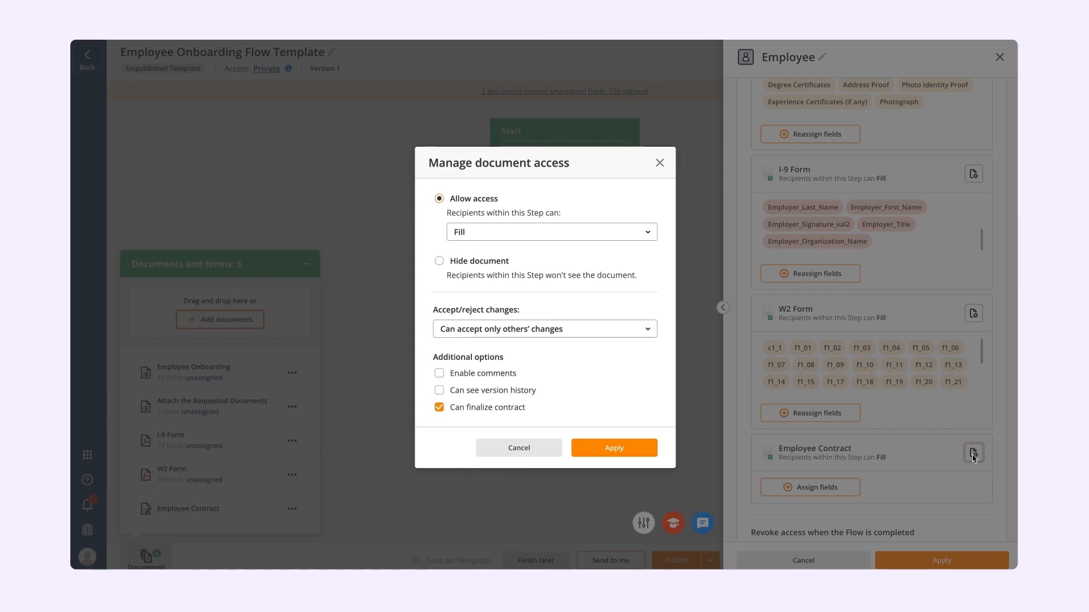
{"action": "left_click", "coordinate": [478, 265]}
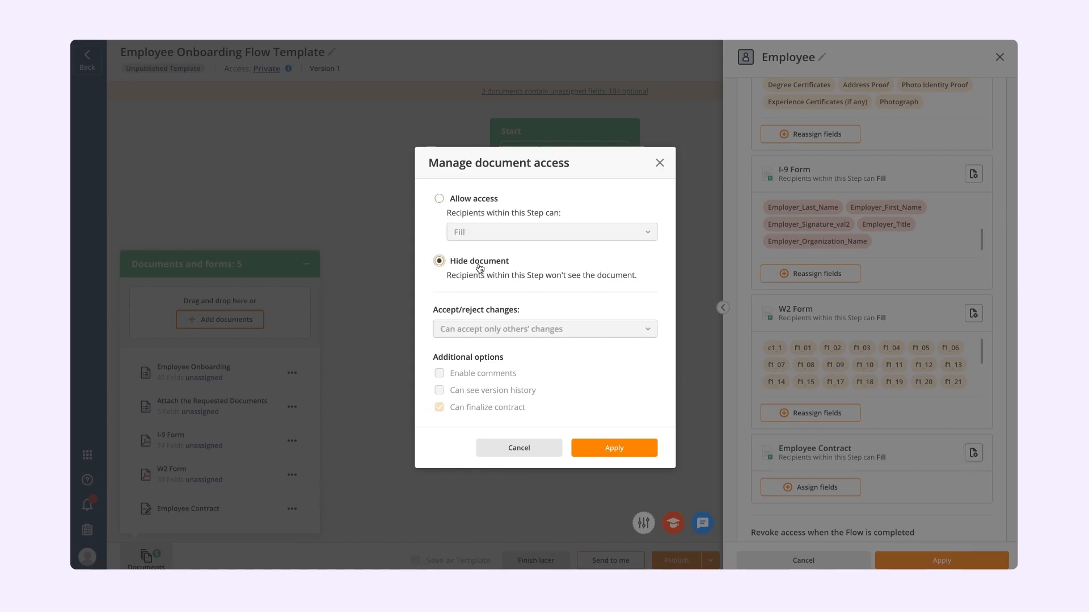
{"action": "left_click", "coordinate": [612, 448]}
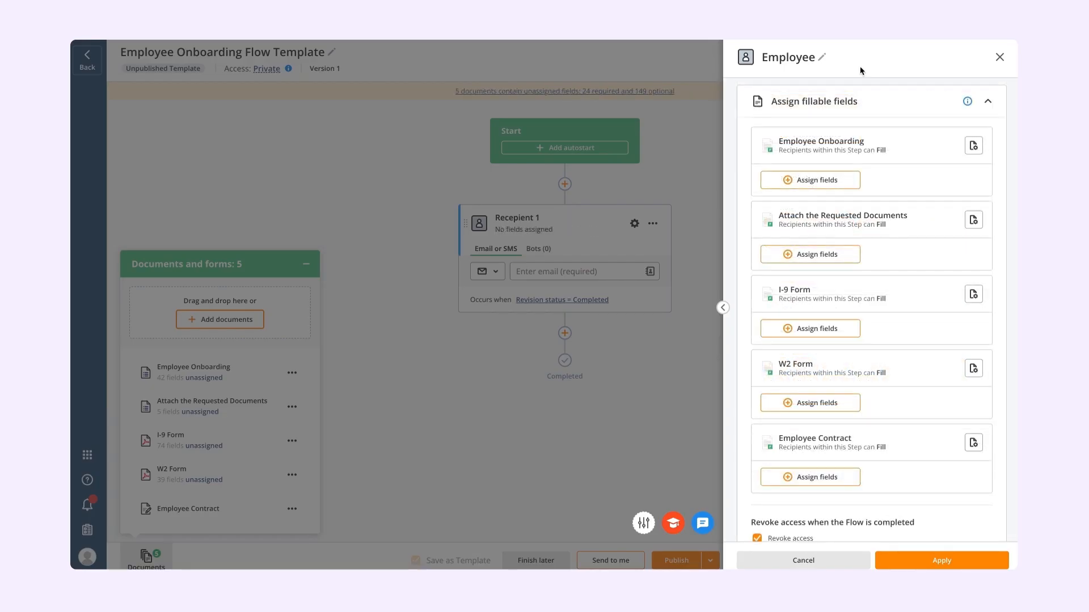
- Assign all required fields plus Date Of Joining from the Employee Onboarding form to the Employee step
{"action": "left_click", "coordinate": [849, 180]}
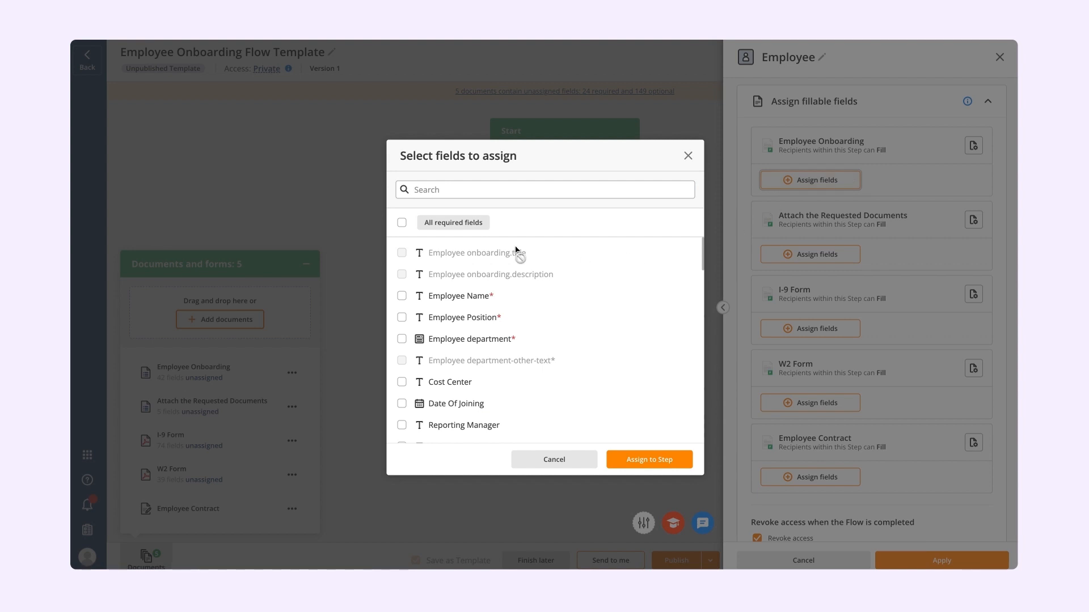
{"action": "left_click", "coordinate": [474, 230]}
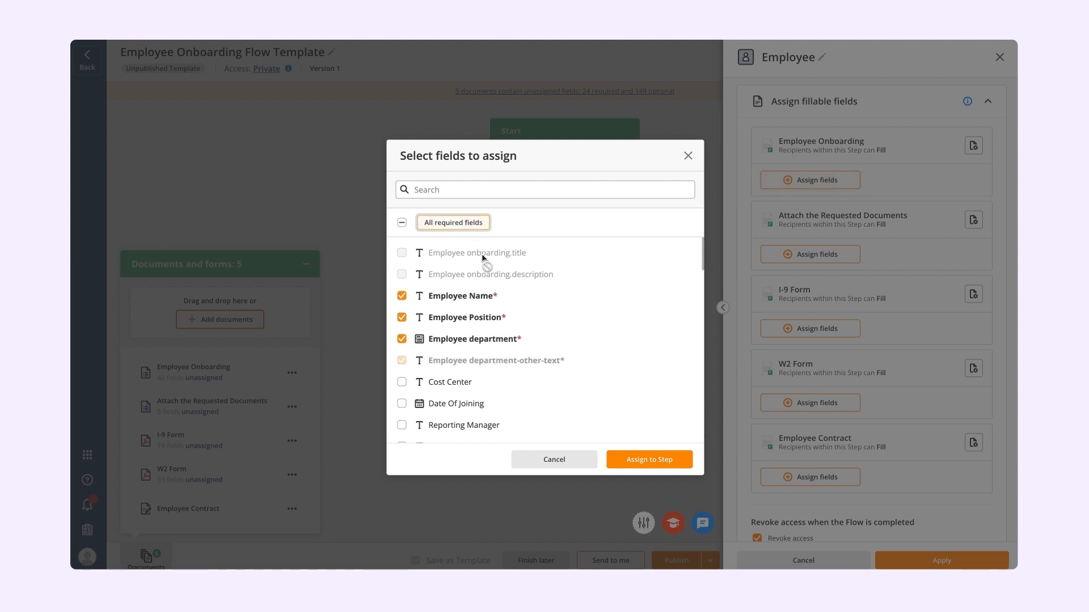
{"action": "scroll", "coordinate": [488, 267], "scroll_direction": "down", "scroll_amount": 3}
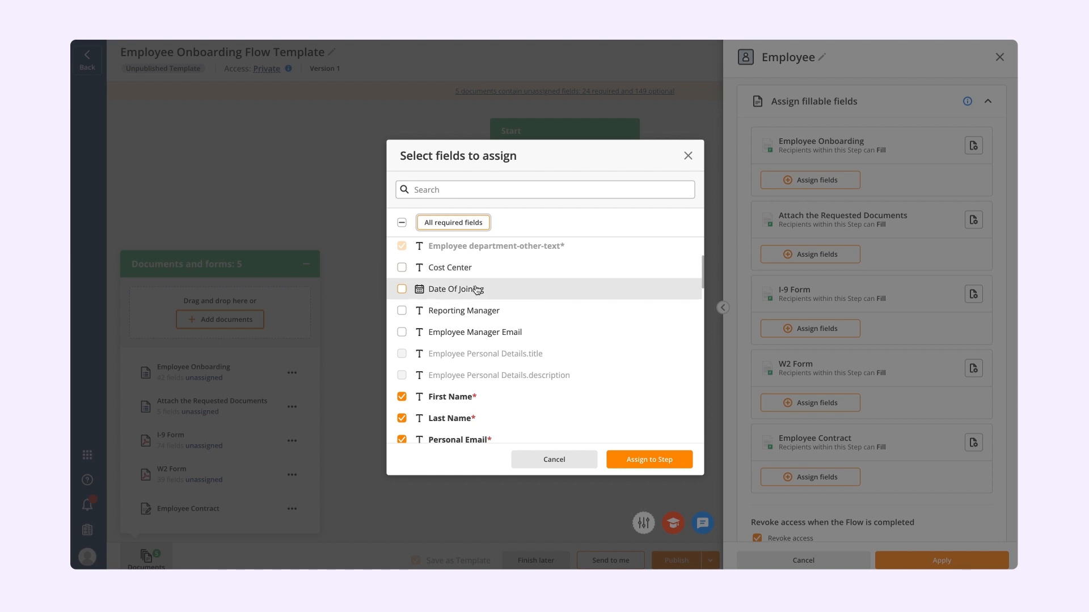
{"action": "left_click", "coordinate": [477, 286]}
{"action": "scroll", "coordinate": [478, 278], "scroll_direction": "down", "scroll_amount": 1}
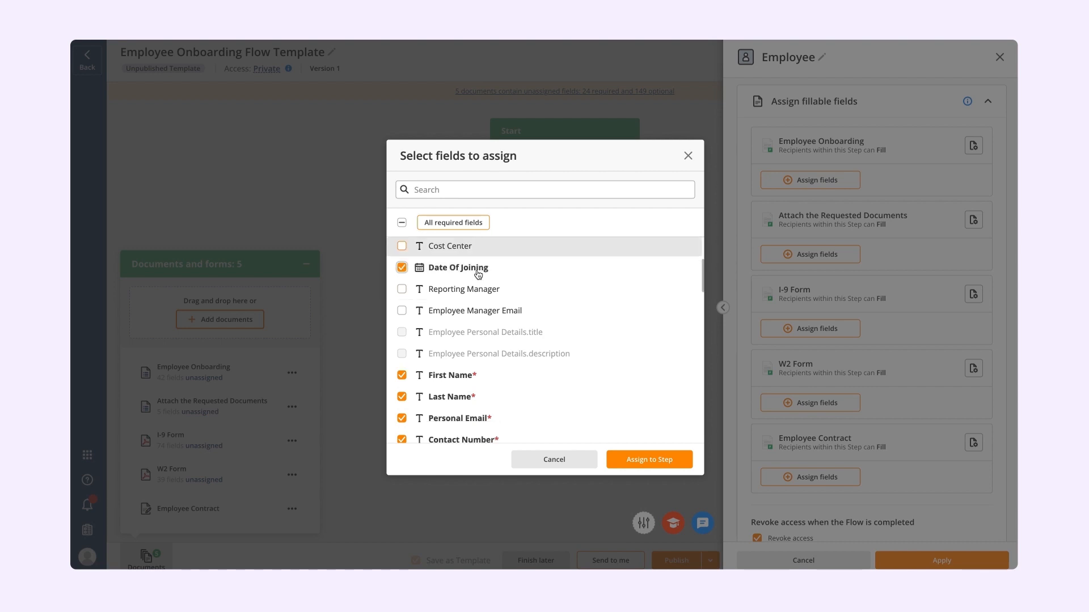
{"action": "left_click", "coordinate": [630, 464]}
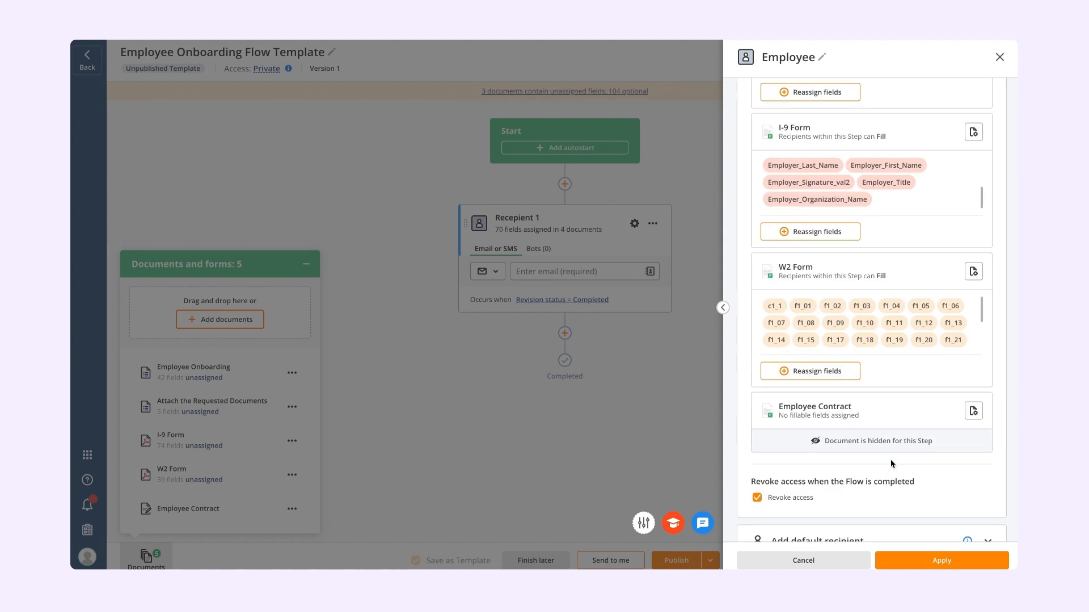
- Check the Employee step's Revoke access option and show its default recipient settings
{"action": "scroll", "coordinate": [888, 459], "scroll_direction": "down", "scroll_amount": 2}
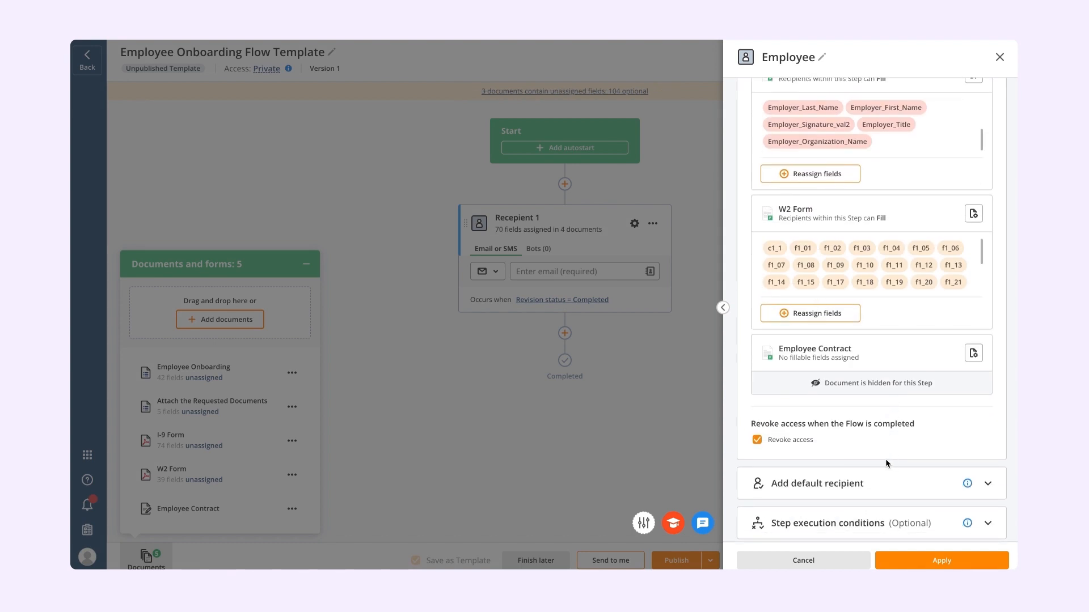
{"action": "left_click", "coordinate": [814, 444]}
{"action": "left_click", "coordinate": [814, 444]}
{"action": "left_click", "coordinate": [851, 483]}
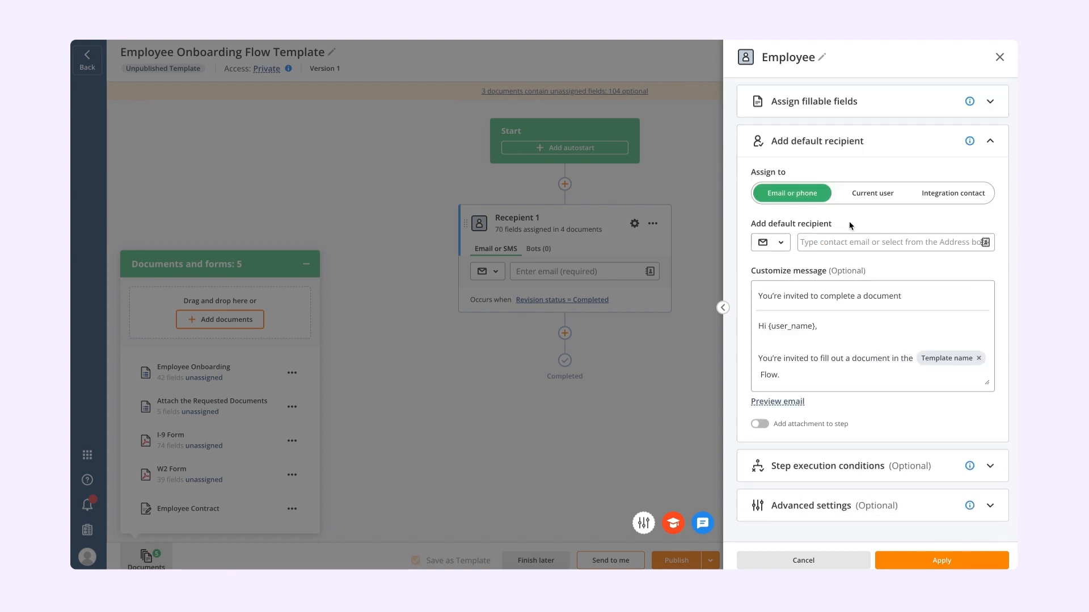
- Set the Employee step's execution condition to When the Flow, Revision status, Completed
{"action": "left_click", "coordinate": [866, 466]}
{"action": "left_click", "coordinate": [853, 241]}
{"action": "scroll", "coordinate": [843, 354], "scroll_direction": "down", "scroll_amount": 3}
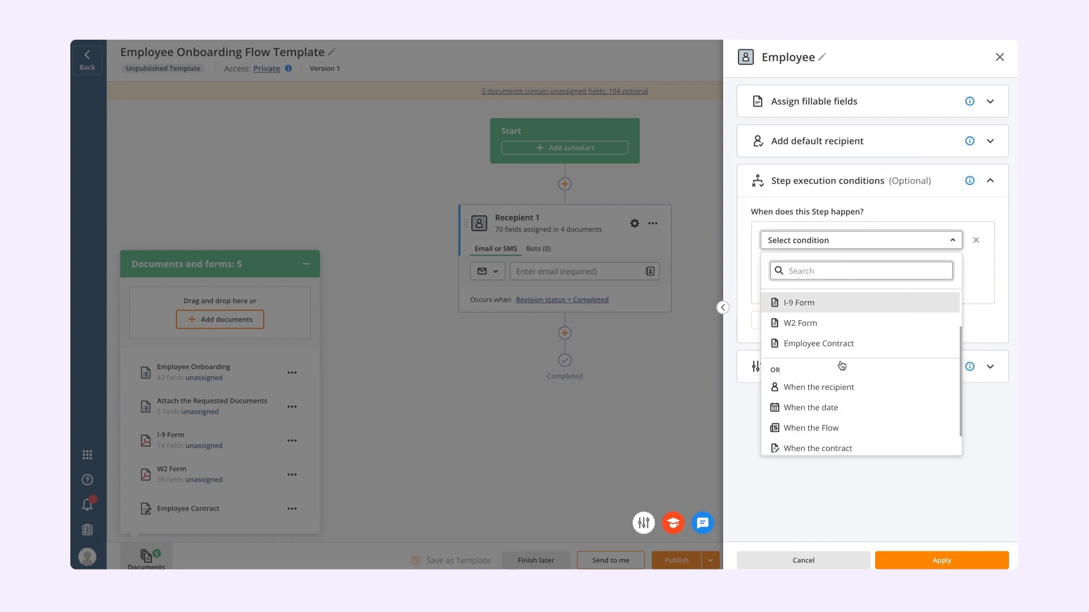
{"action": "left_click", "coordinate": [834, 399]}
{"action": "left_click", "coordinate": [841, 265]}
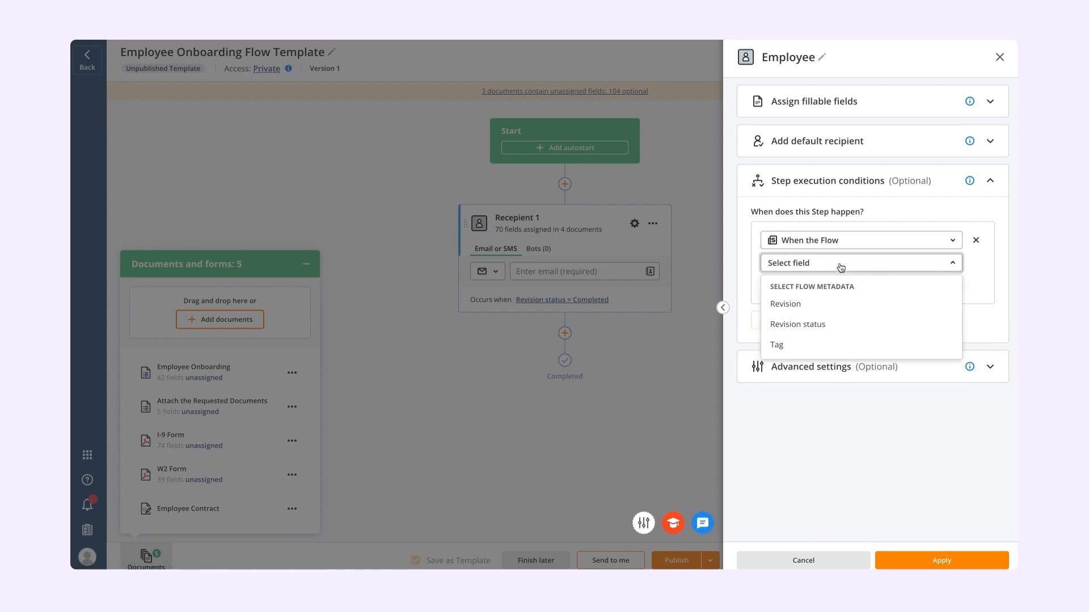
{"action": "left_click", "coordinate": [828, 324]}
{"action": "left_click", "coordinate": [831, 285]}
{"action": "left_click", "coordinate": [825, 330]}
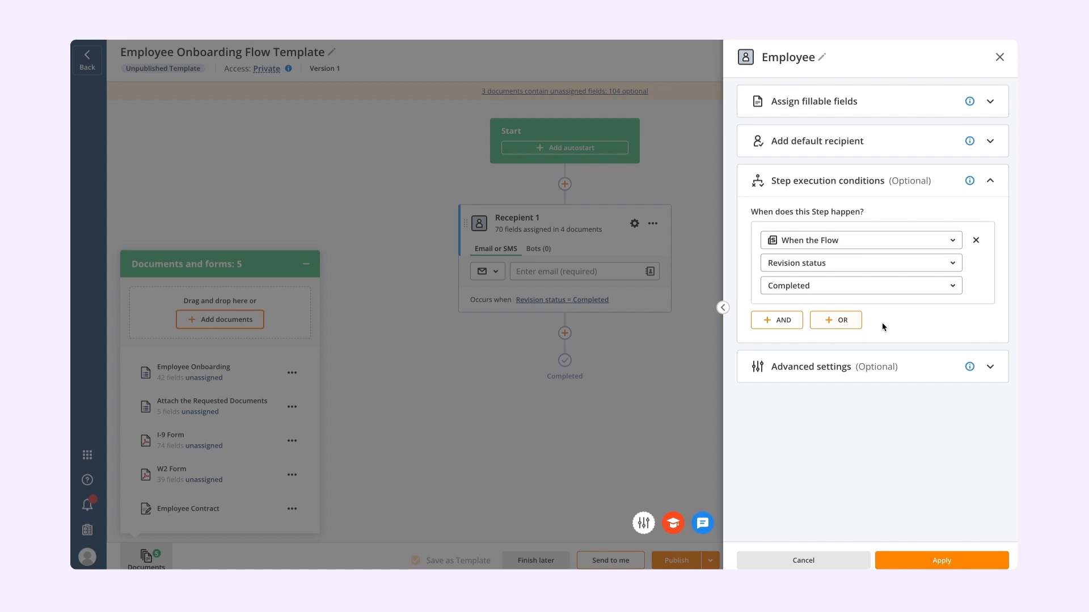
- Review the Employee step's advanced settings and apply the step configuration to the workflow
{"action": "left_click", "coordinate": [881, 368]}
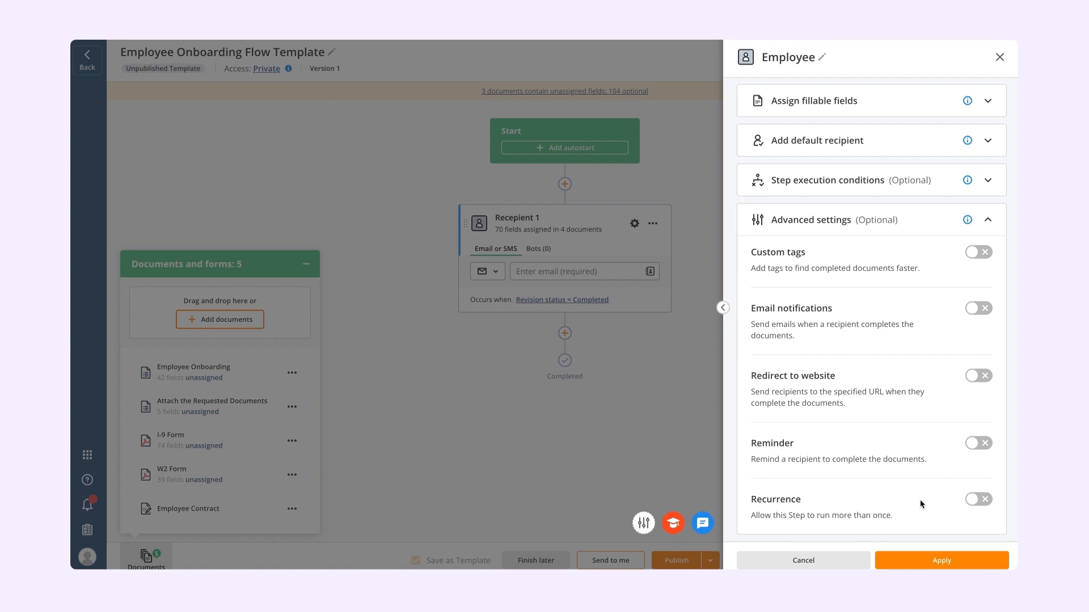
{"action": "left_click", "coordinate": [923, 557]}
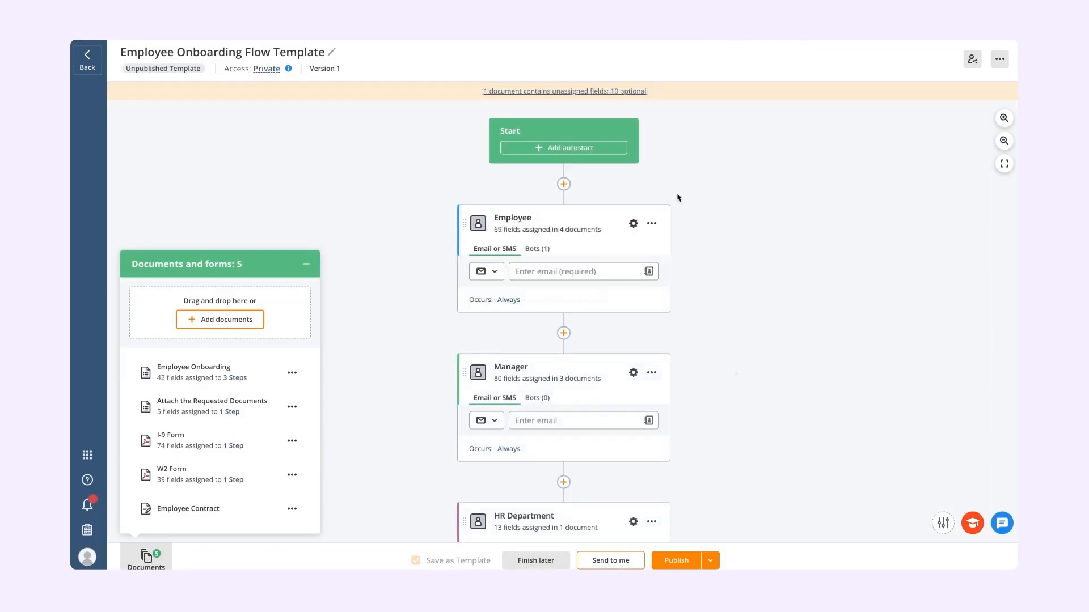
{"action": "scroll", "coordinate": [725, 234], "scroll_direction": "down", "scroll_amount": 4}
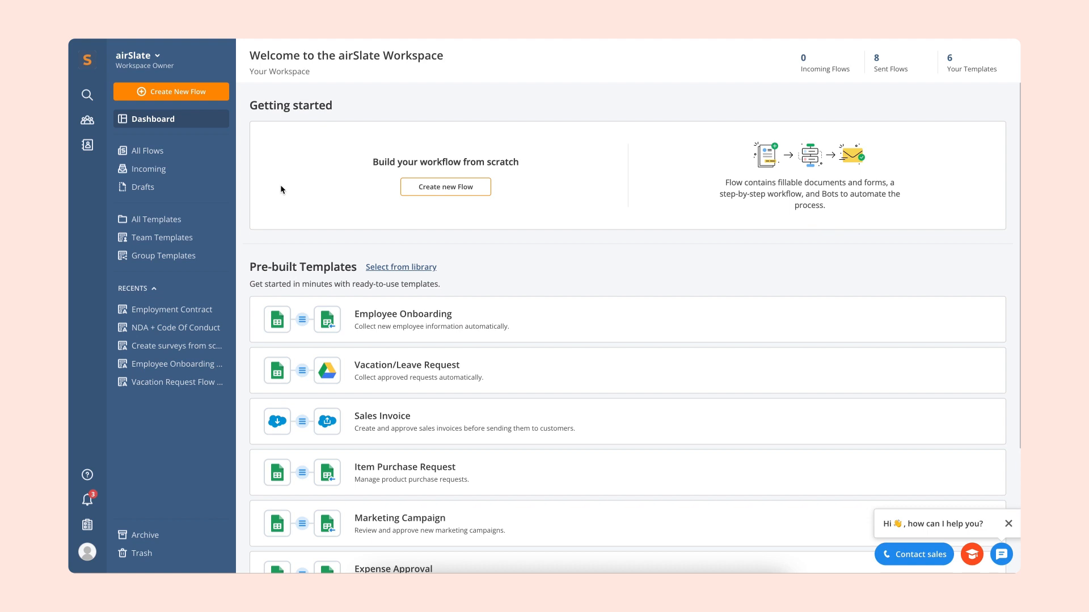
- Open the pre-built template library and browse its categories as far as the Contract management templates
{"action": "left_click", "coordinate": [417, 268]}
{"action": "scroll", "coordinate": [301, 392], "scroll_direction": "down", "scroll_amount": 3}
{"action": "scroll", "coordinate": [301, 391], "scroll_direction": "down", "scroll_amount": 7}
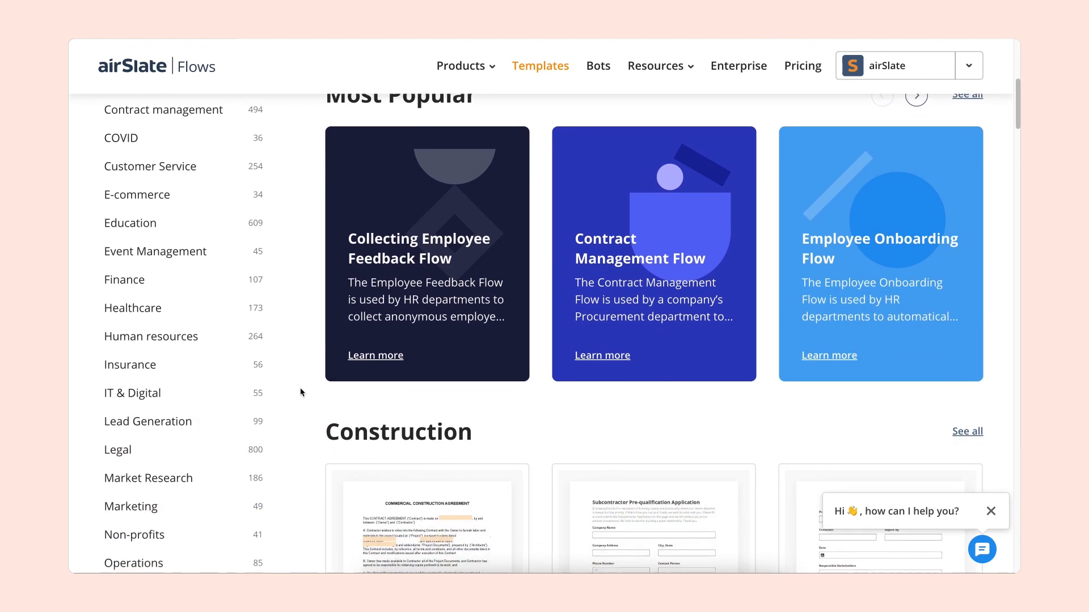
{"action": "scroll", "coordinate": [300, 391], "scroll_direction": "down", "scroll_amount": 6}
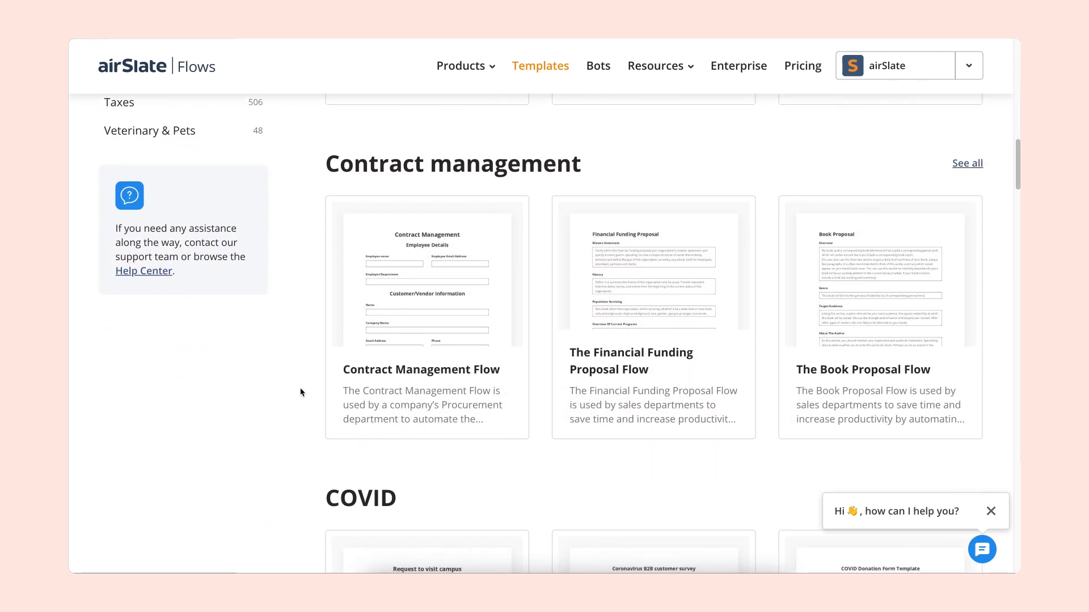
{"action": "mouse_move", "coordinate": [377, 380]}
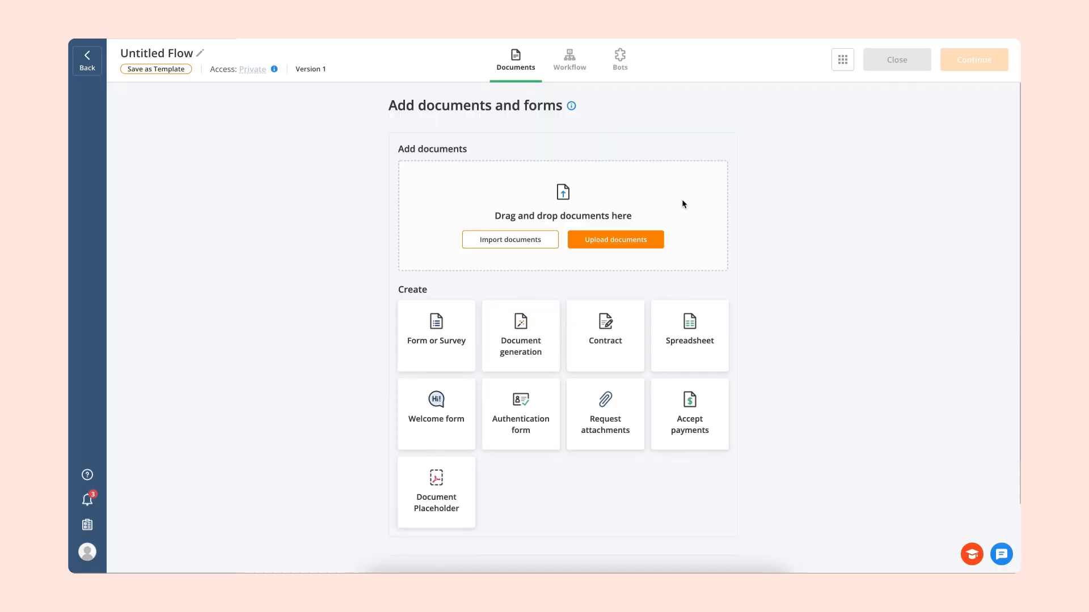
- Upload the Employment Contract document to the new flow and open it for adding fillable fields
{"action": "left_click", "coordinate": [645, 244]}
{"action": "double_click", "coordinate": [506, 243]}
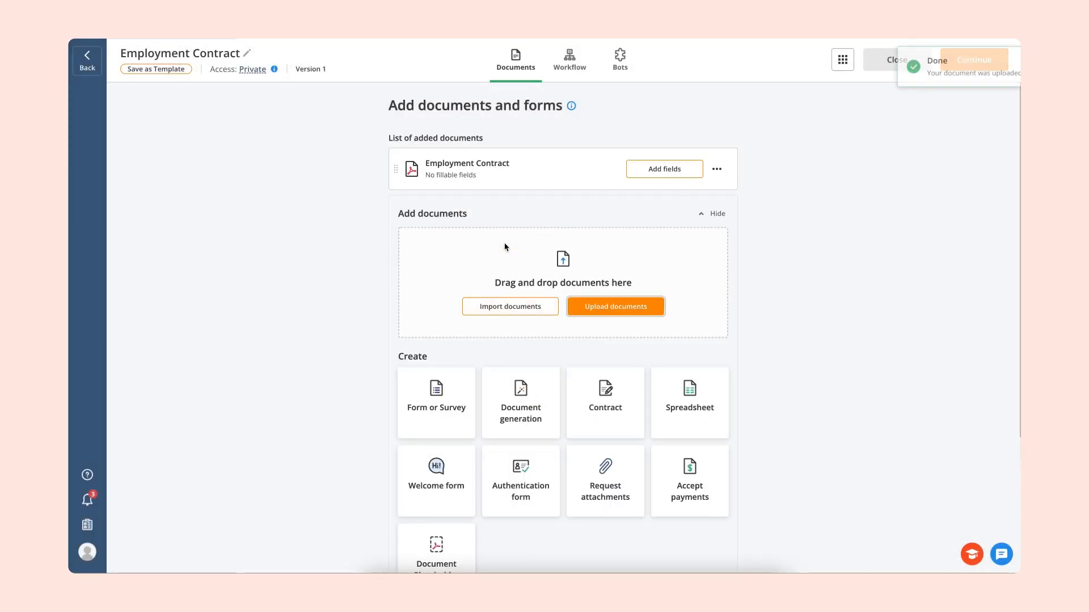
{"action": "left_click", "coordinate": [634, 169]}
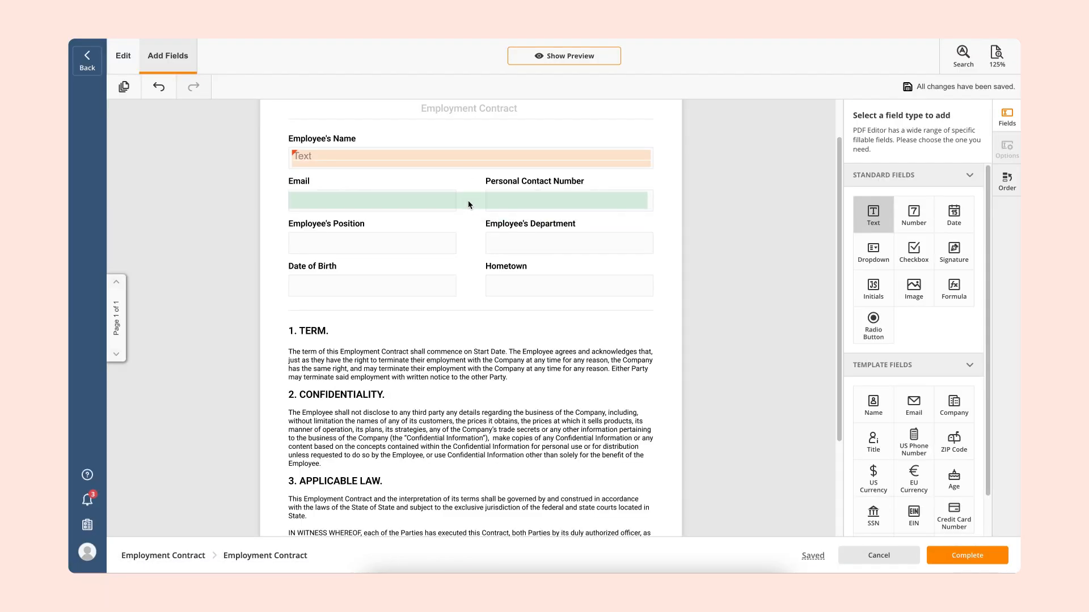
- Place a text field in the Email box, narrow it to fit, and add a date field under Date of Birth
{"action": "left_click", "coordinate": [470, 201]}
{"action": "left_click", "coordinate": [649, 202]}
{"action": "left_click_drag", "start_coordinate": [651, 200], "coordinate": [451, 200]}
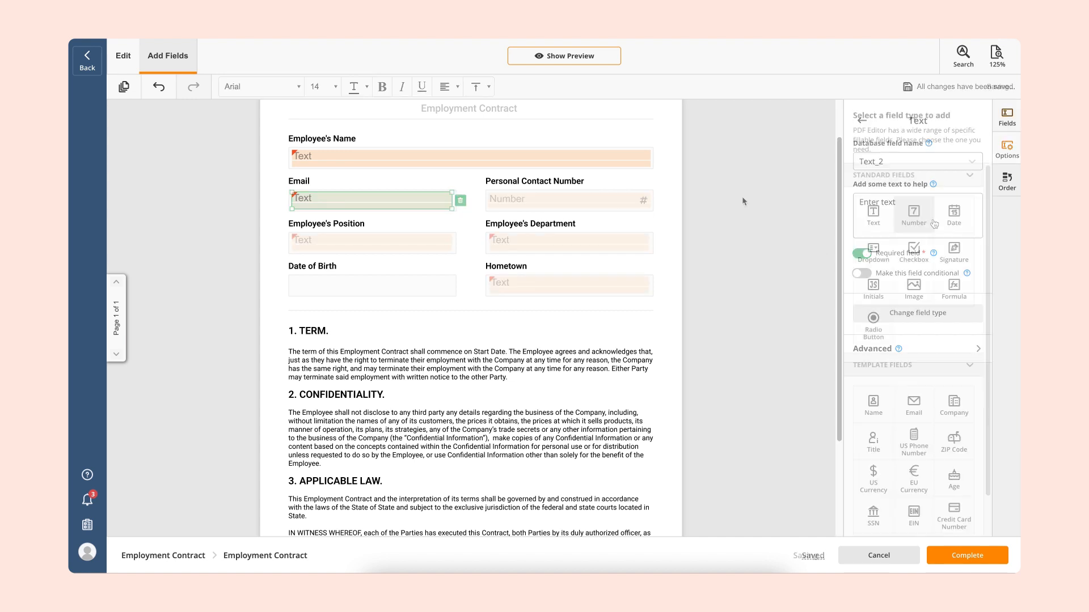
{"action": "left_click_drag", "start_coordinate": [954, 214], "coordinate": [454, 285]}
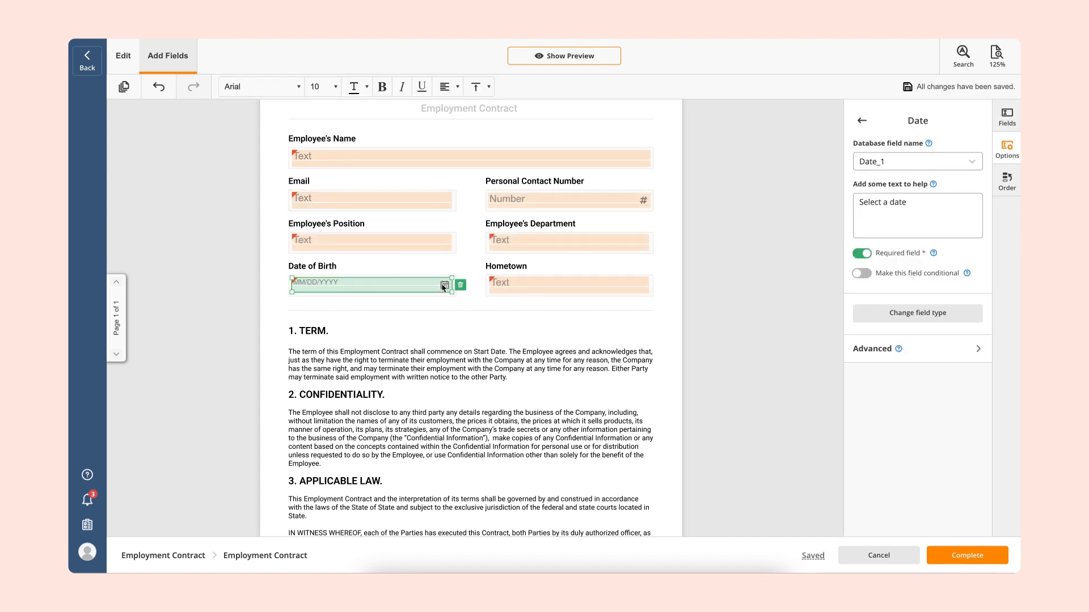
{"action": "left_click", "coordinate": [512, 328]}
- Add a signature field beside Employee's Signature and a date field beside Date of Signing, resized to fit
{"action": "scroll", "coordinate": [512, 328], "scroll_direction": "down", "scroll_amount": 3}
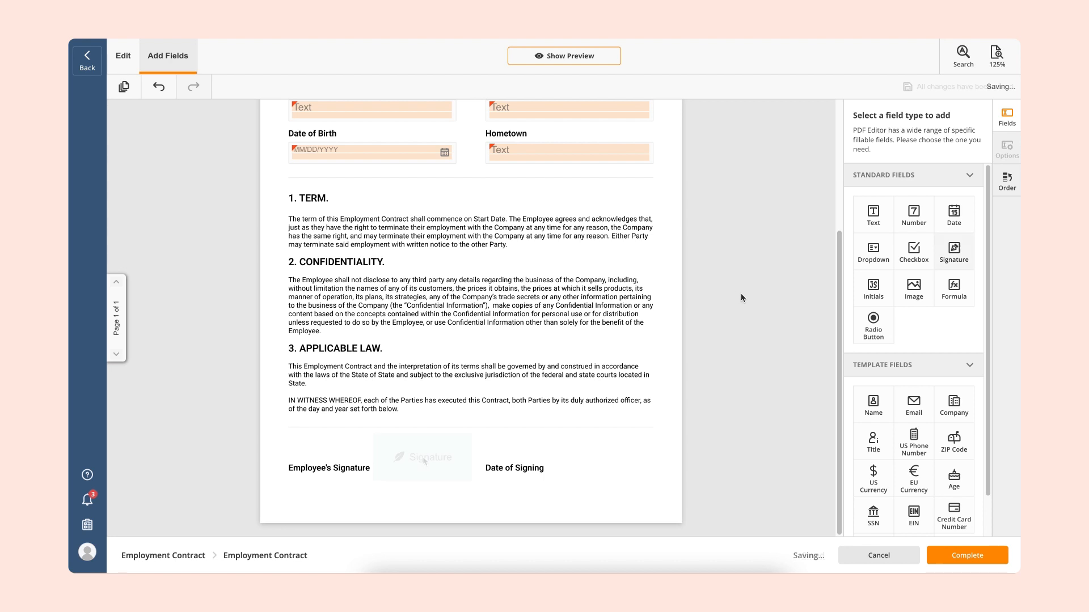
{"action": "left_click", "coordinate": [424, 461]}
{"action": "left_click_drag", "start_coordinate": [953, 215], "coordinate": [570, 477]}
{"action": "left_click_drag", "start_coordinate": [682, 461], "coordinate": [625, 473]}
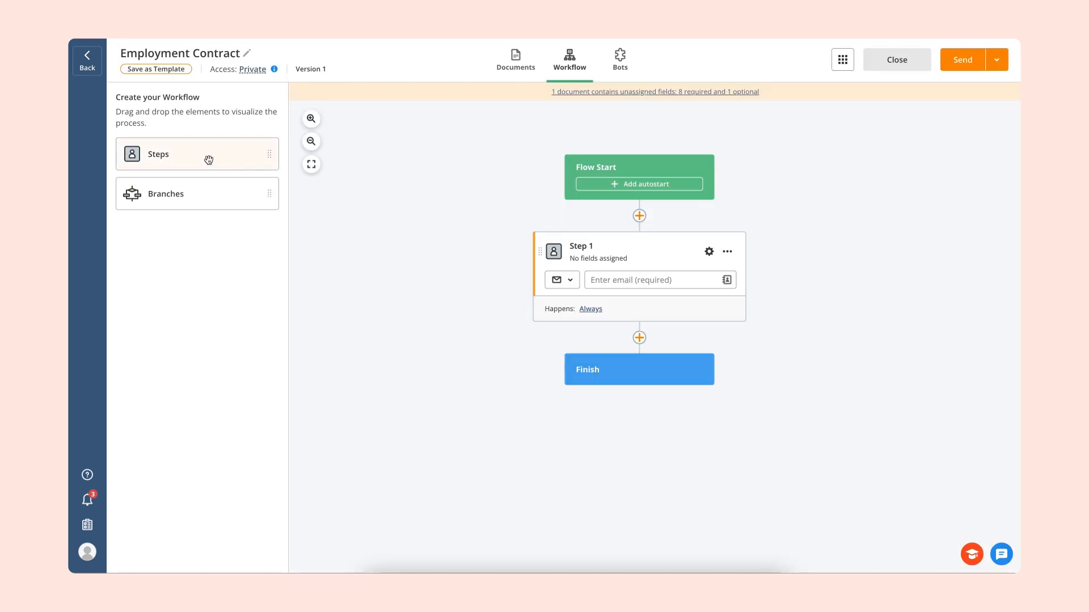
- Add a second step after Step 1 in the workflow and name the two steps Employee and HR
{"action": "left_click_drag", "start_coordinate": [209, 158], "coordinate": [636, 348]}
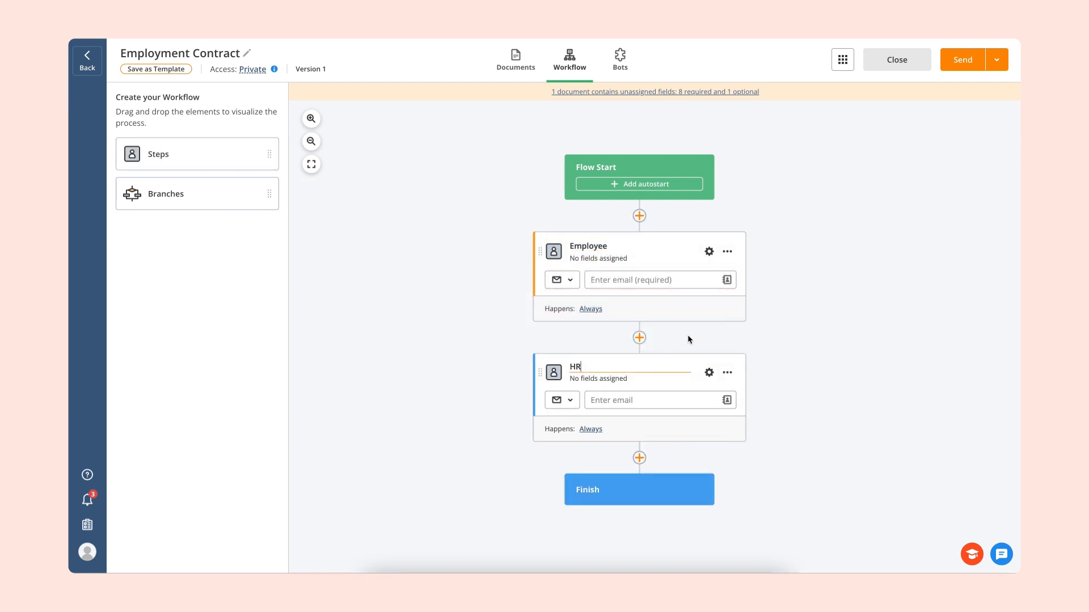
- Assign all of the Employment Contract's fields, required and optional, to the Employee step
{"action": "left_click", "coordinate": [708, 255]}
{"action": "left_click", "coordinate": [709, 254]}
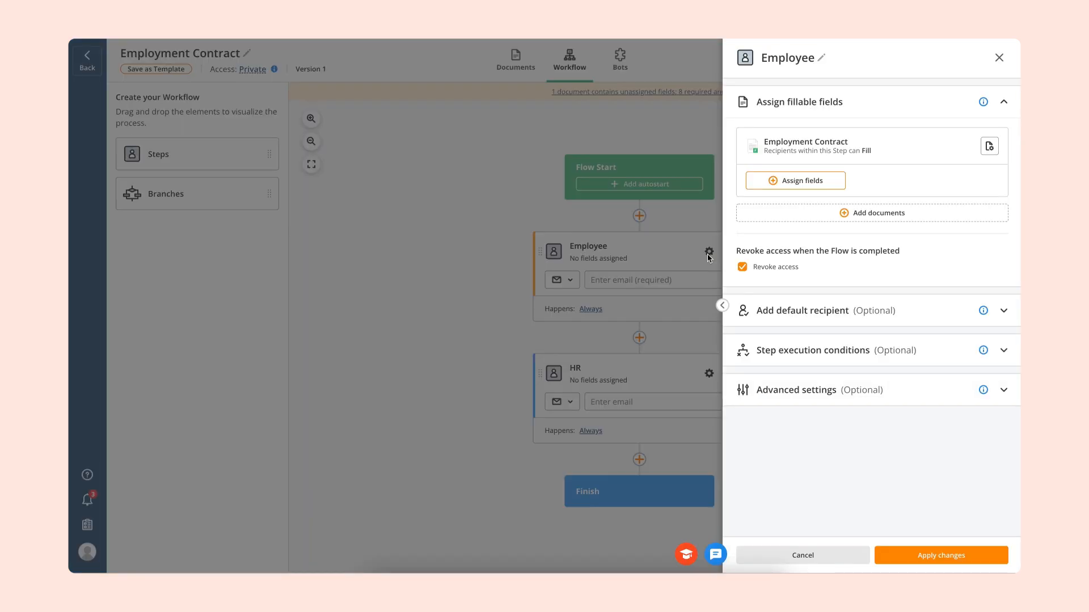
{"action": "left_click", "coordinate": [795, 181]}
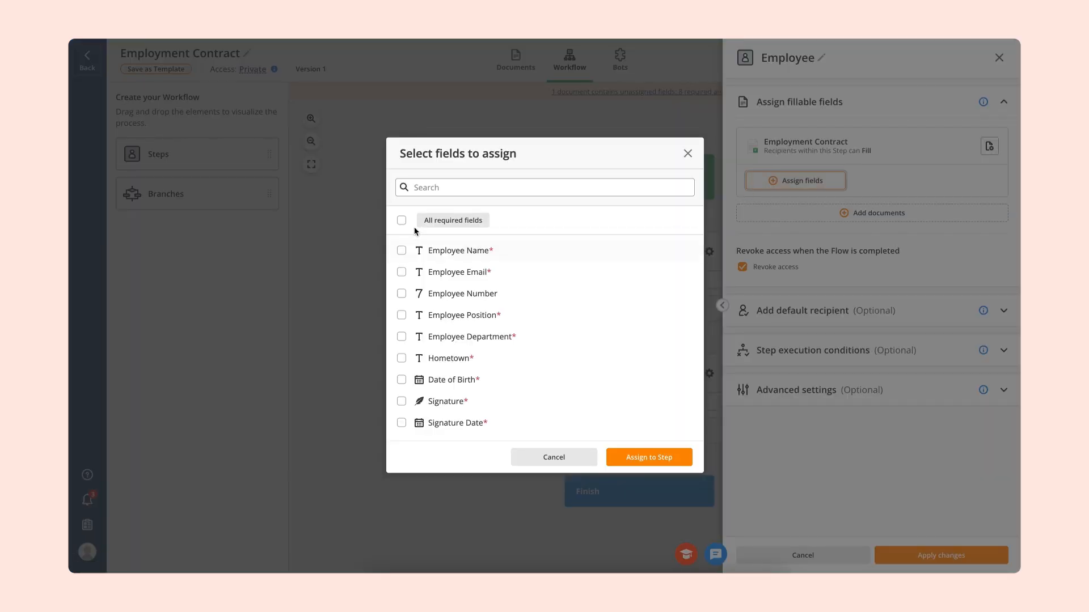
{"action": "left_click", "coordinate": [400, 221]}
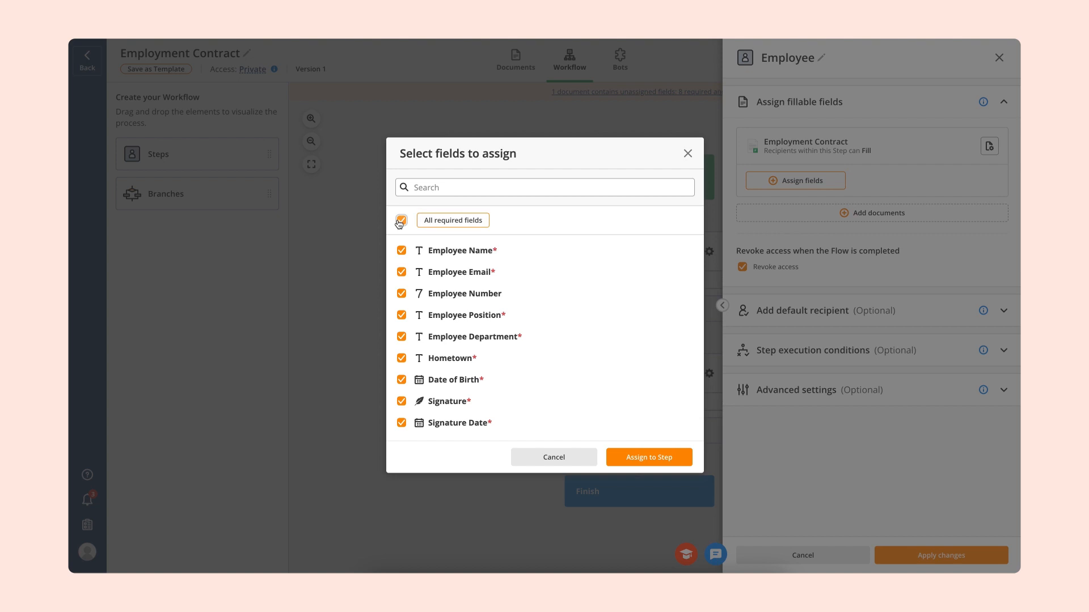
{"action": "left_click", "coordinate": [628, 458]}
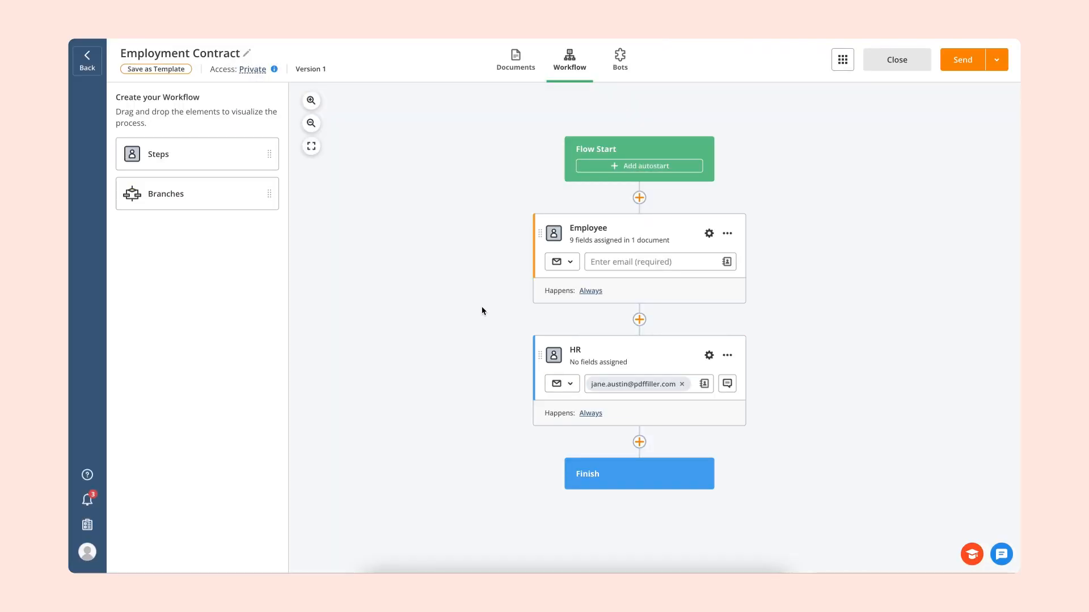
- Insert a Branches element directly after the Employee step in the workflow
{"action": "left_click_drag", "start_coordinate": [227, 194], "coordinate": [653, 339]}
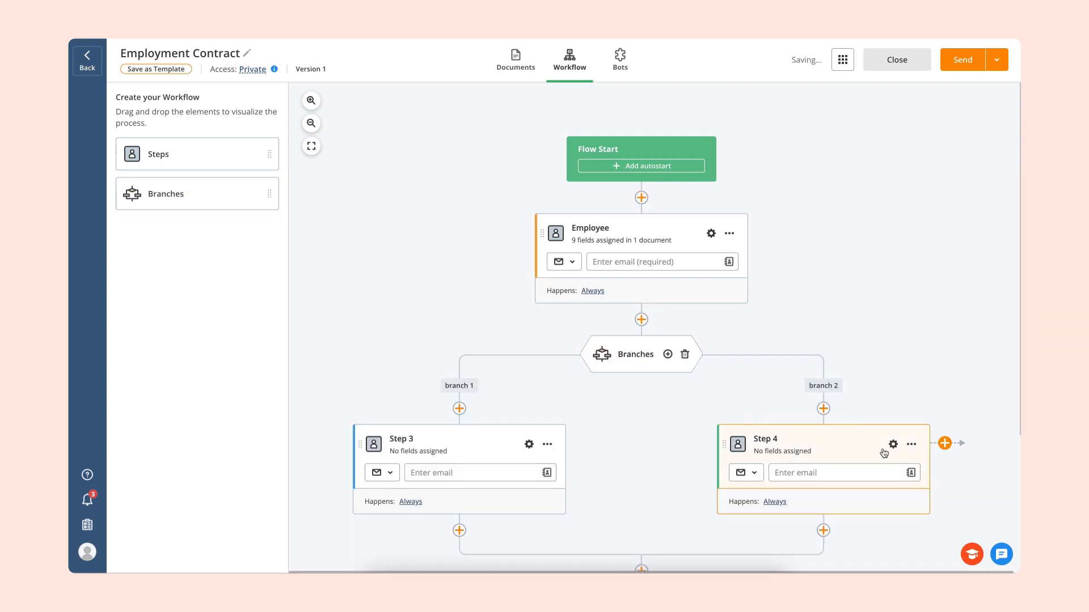
- Install the Email on Documents Completion bot in the flow and set it to also email anyone who will complete the document
{"action": "left_click", "coordinate": [620, 57]}
{"action": "left_click", "coordinate": [566, 197]}
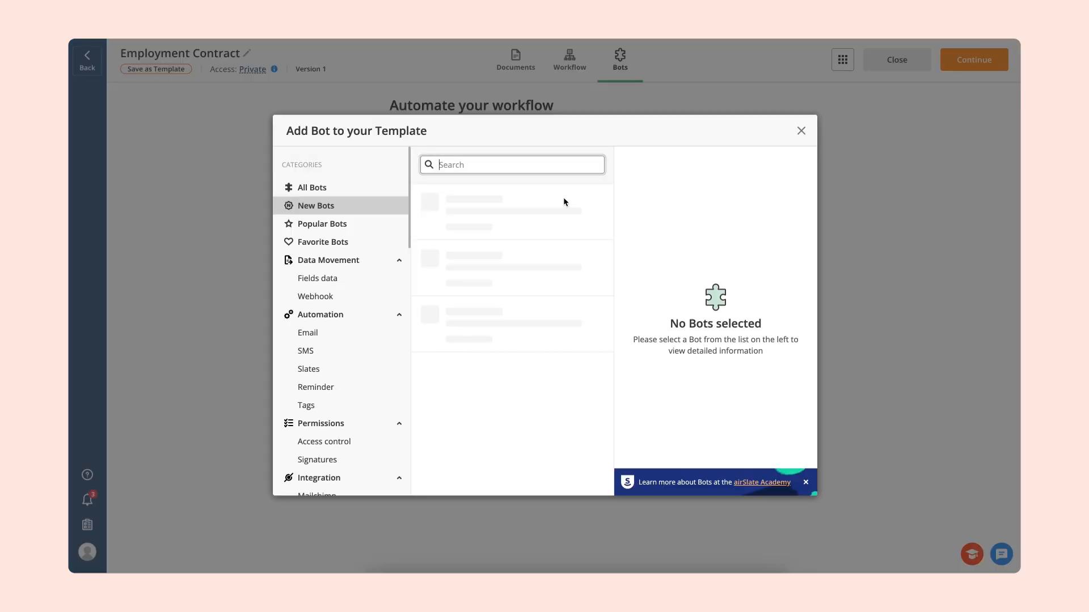
{"action": "left_click", "coordinate": [381, 337]}
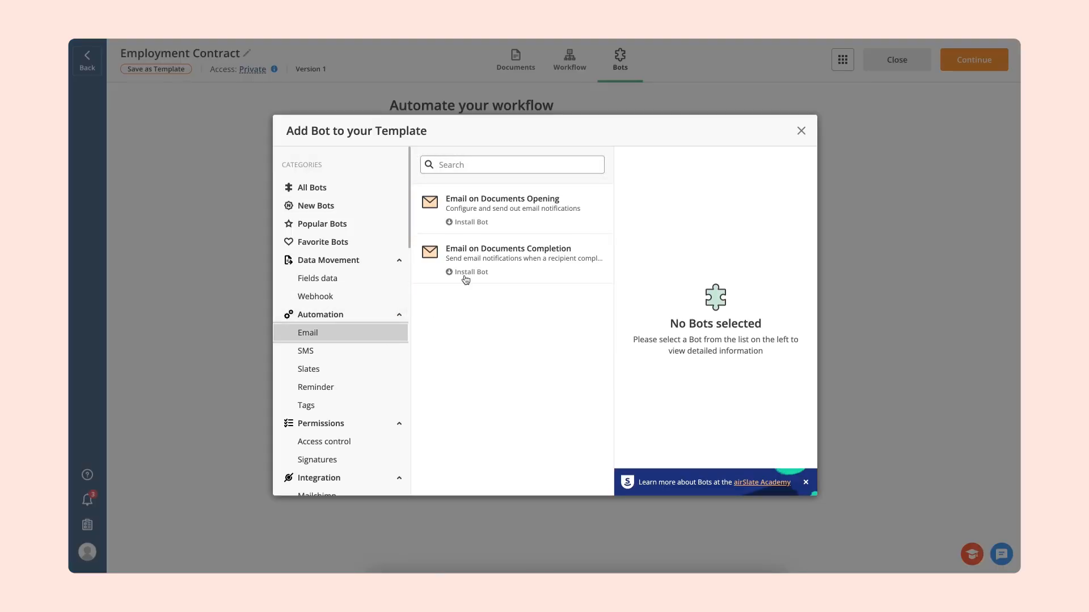
{"action": "left_click", "coordinate": [473, 251]}
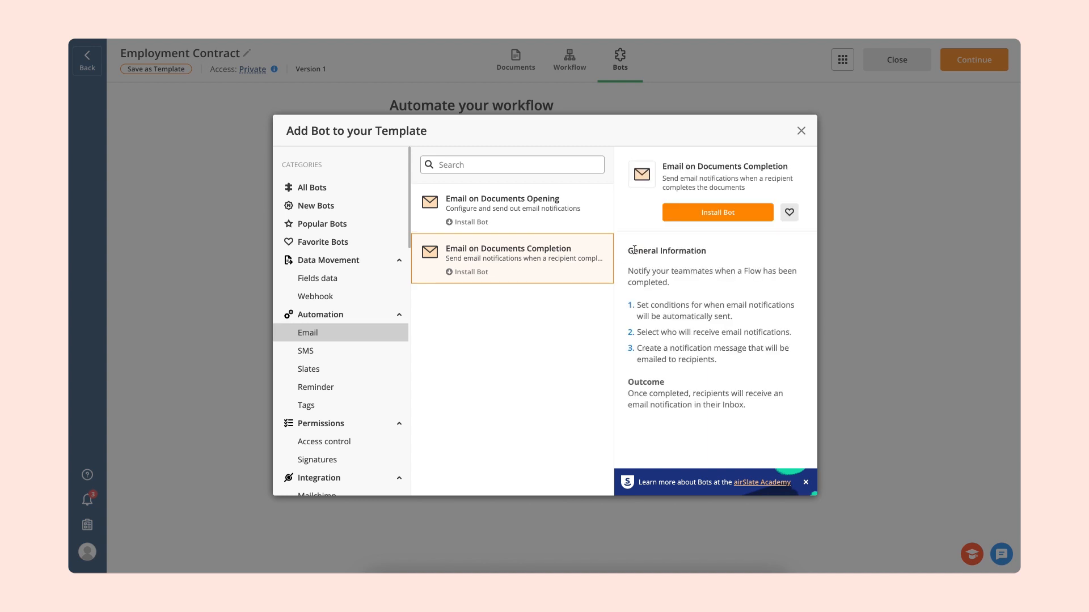
{"action": "left_click", "coordinate": [680, 220]}
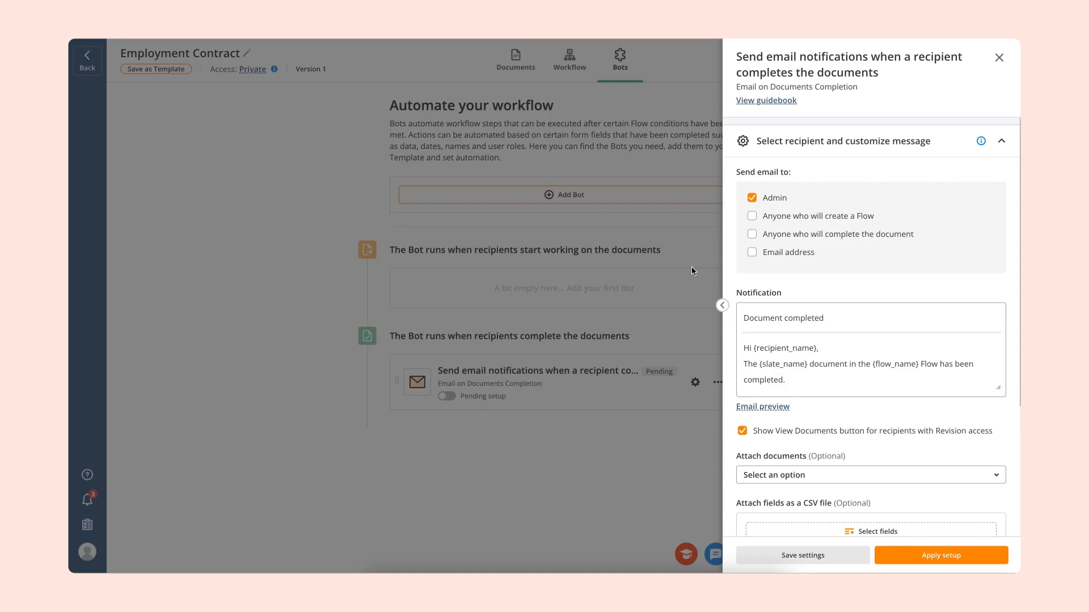
{"action": "left_click", "coordinate": [752, 234]}
{"action": "left_click", "coordinate": [941, 555]}
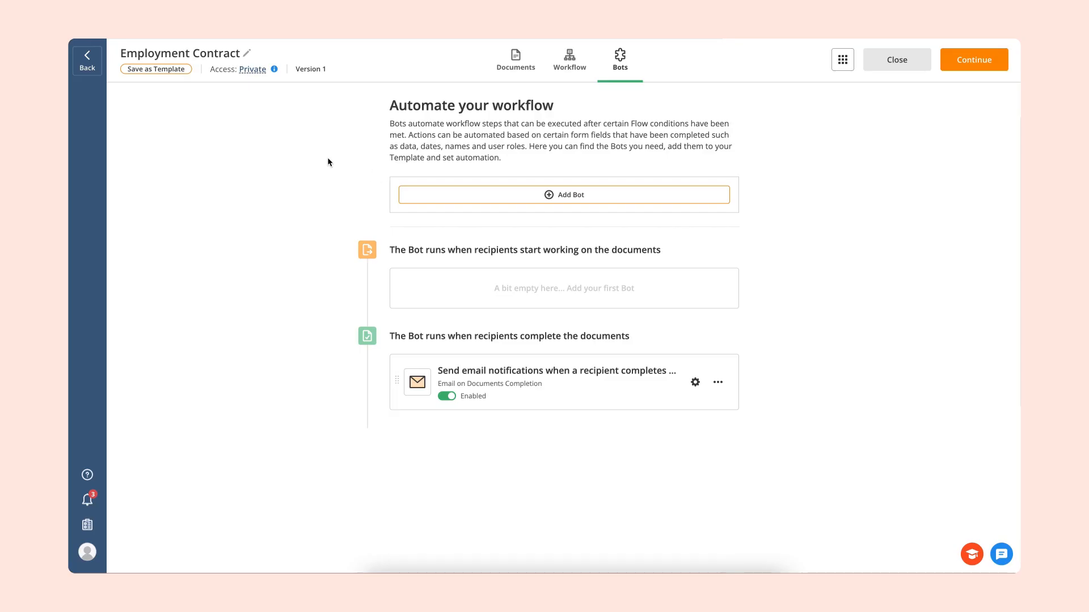
- Save the Employment Contract flow as a reusable template
{"action": "left_click", "coordinate": [178, 70]}
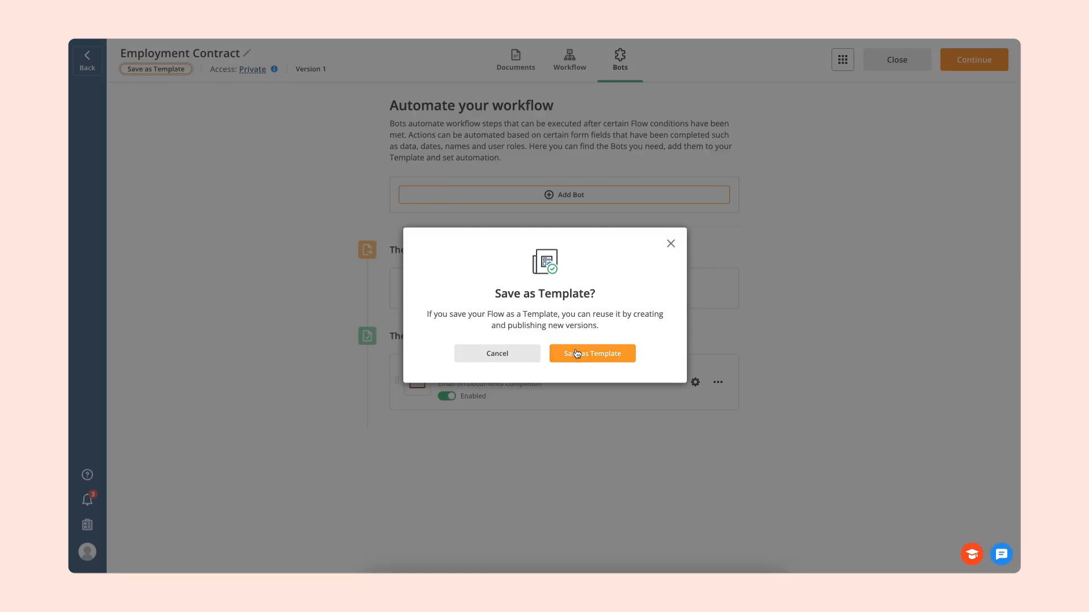
{"action": "left_click", "coordinate": [576, 351]}
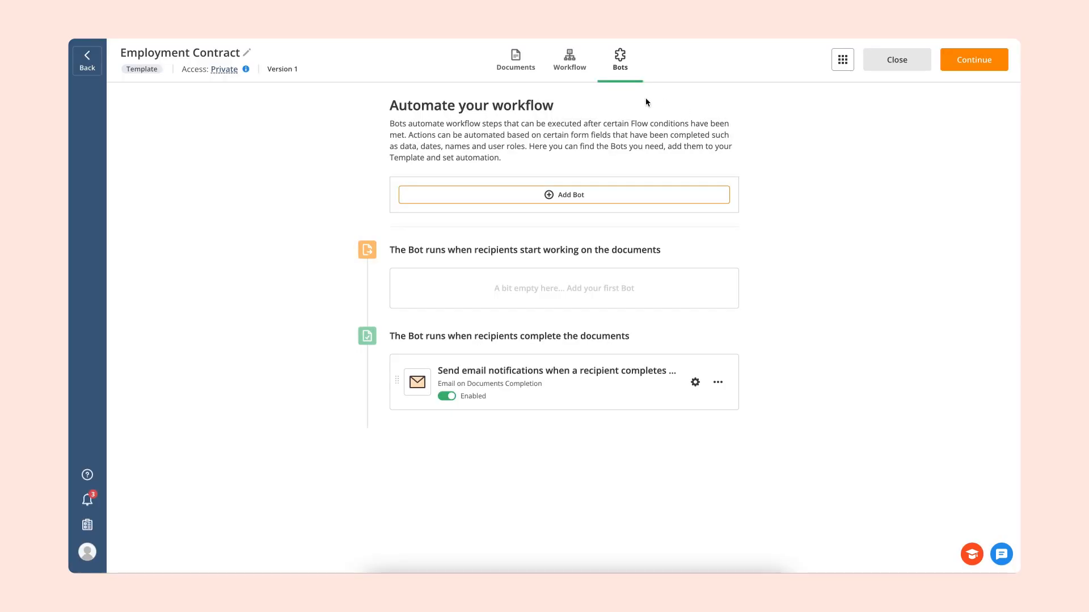
- Turn on the shareable link for the Employment Contract workflow's Employee step and copy the link
{"action": "left_click", "coordinate": [582, 70]}
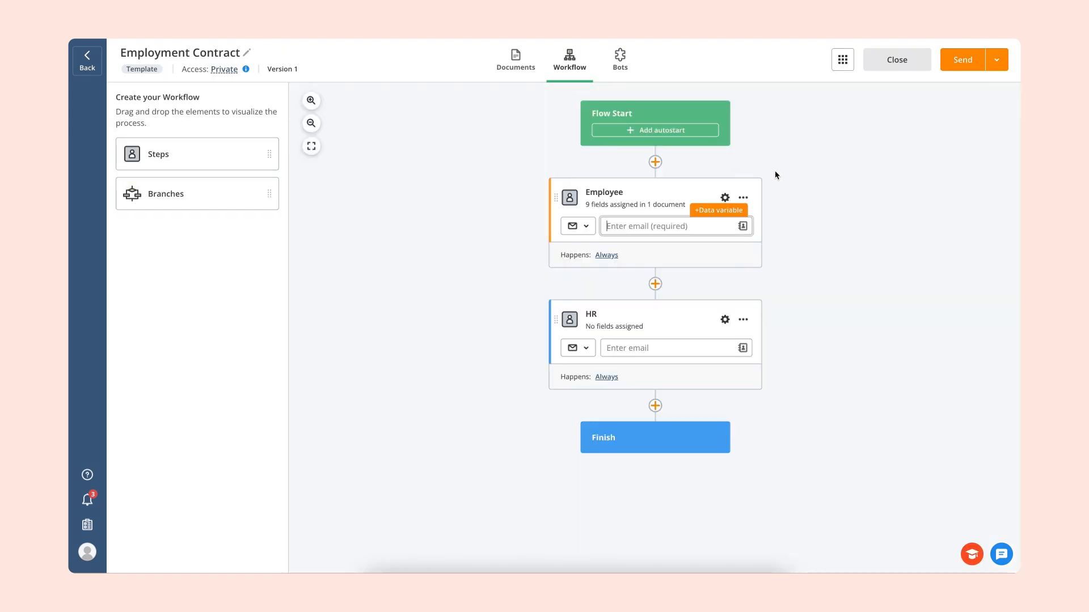
{"action": "left_click", "coordinate": [997, 61]}
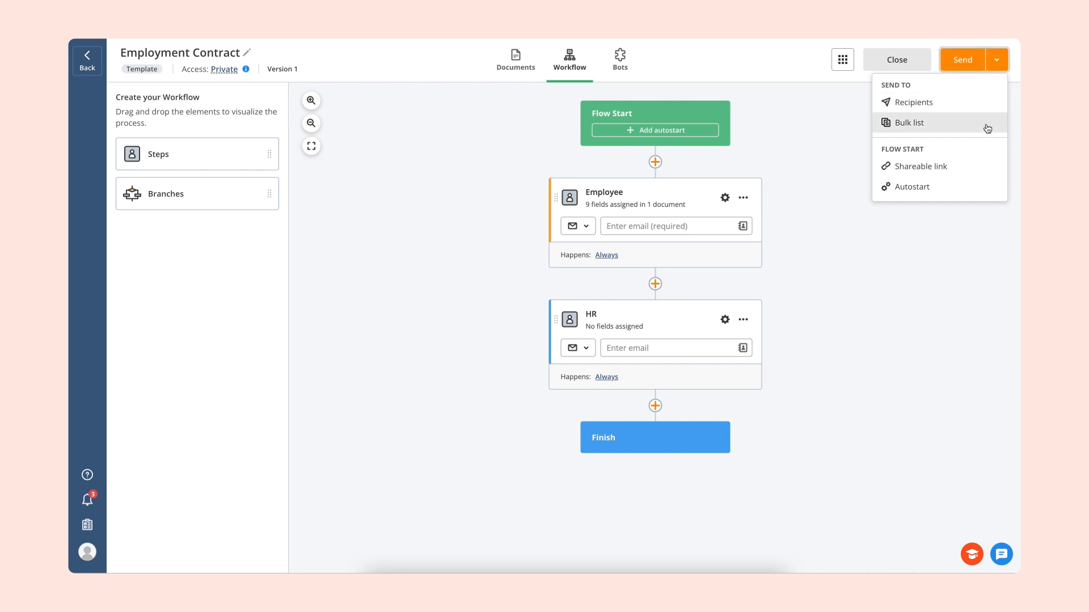
{"action": "left_click", "coordinate": [973, 170]}
{"action": "left_click", "coordinate": [759, 132]}
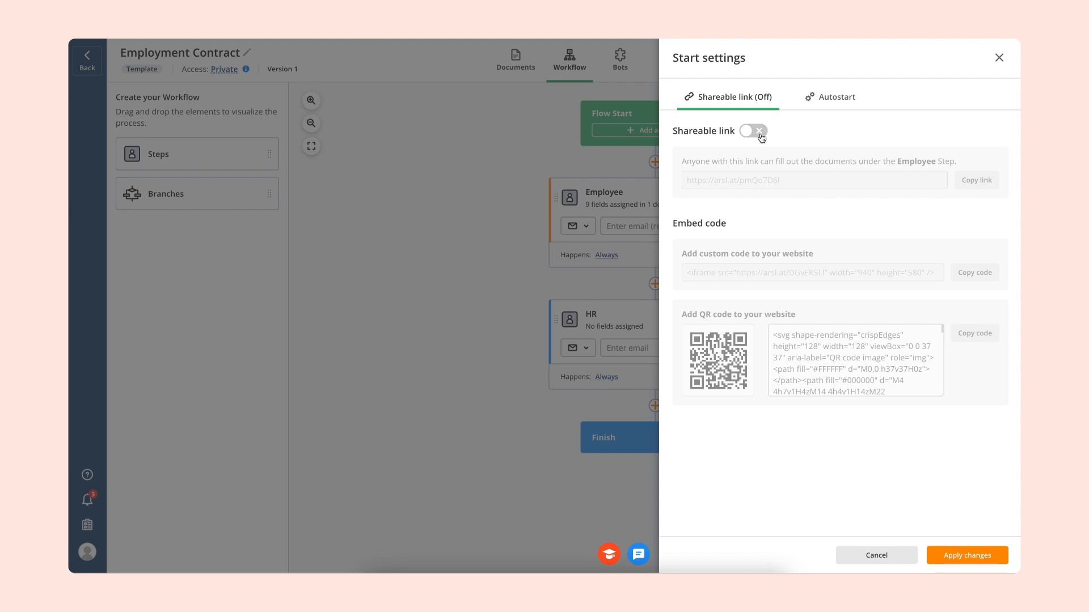
{"action": "left_click", "coordinate": [971, 188]}
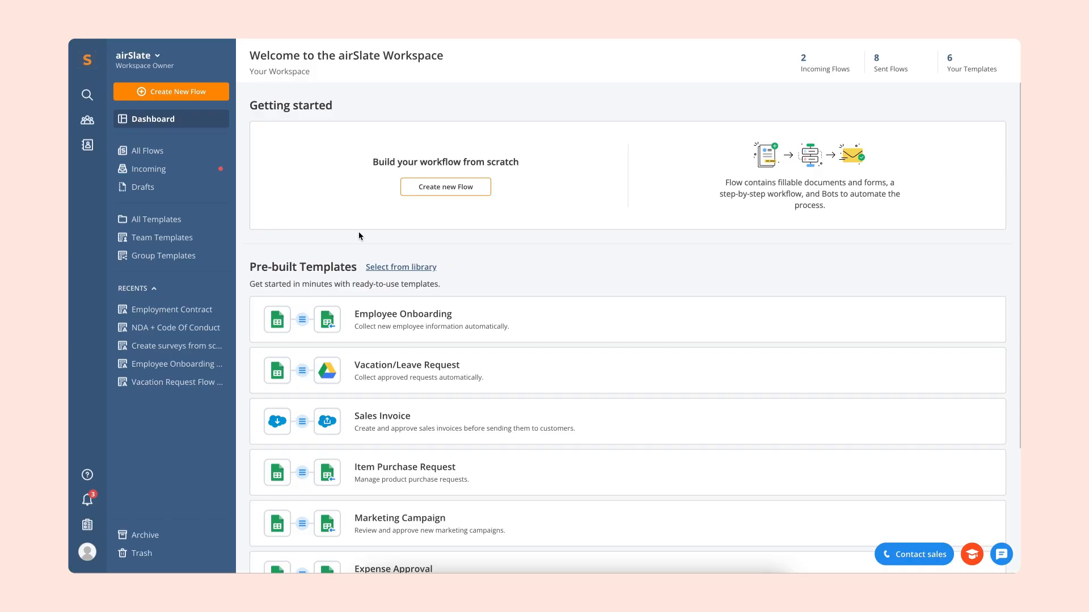
- Open the Bots log of today's Employment Contract flow from the list of all flows
{"action": "left_click", "coordinate": [184, 157]}
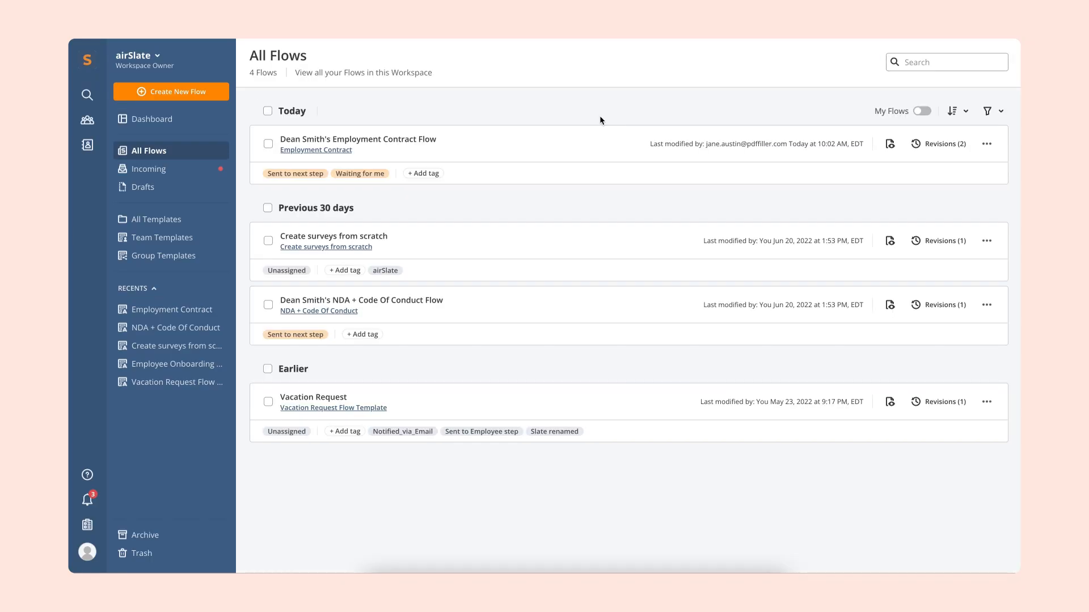
{"action": "left_click", "coordinate": [986, 145]}
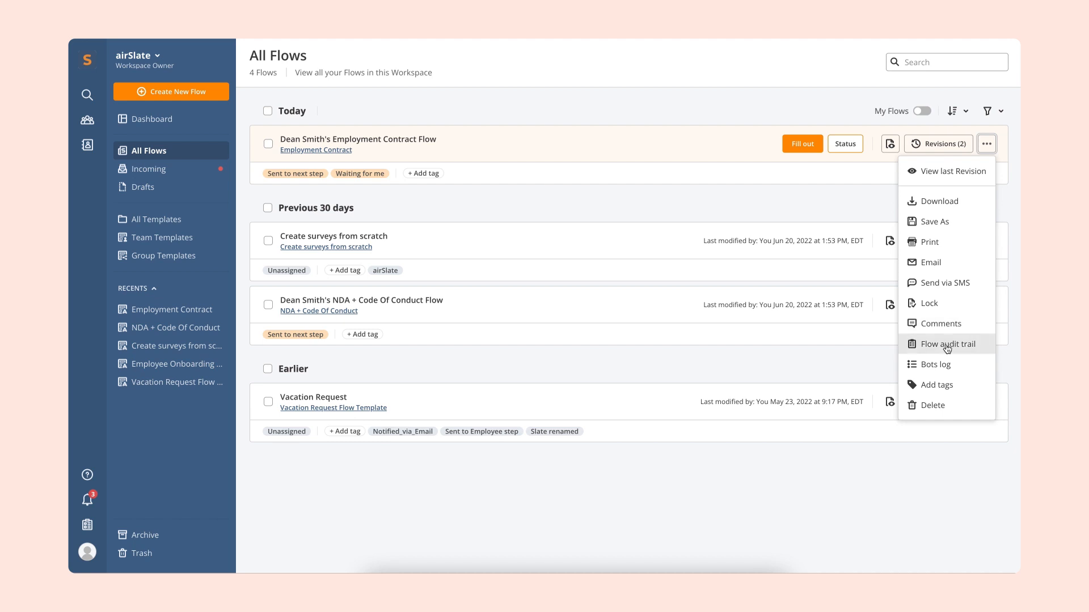
{"action": "left_click", "coordinate": [944, 365]}
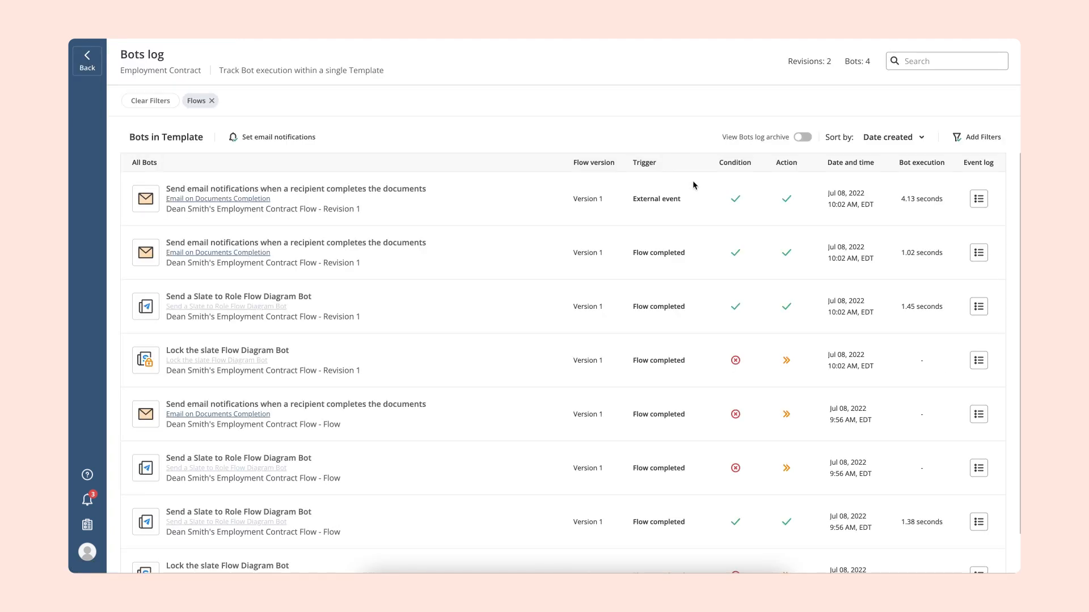
- Examine the condition status and event log of the Lock the slate Flow Diagram Bot entry for Revision 1
{"action": "mouse_move", "coordinate": [736, 363]}
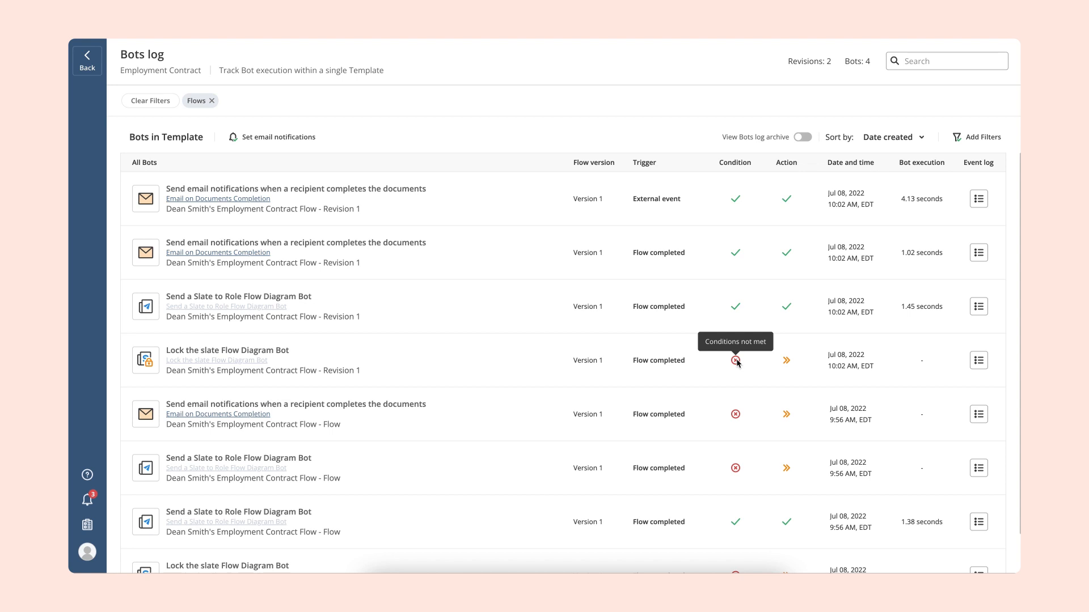
{"action": "left_click", "coordinate": [978, 363]}
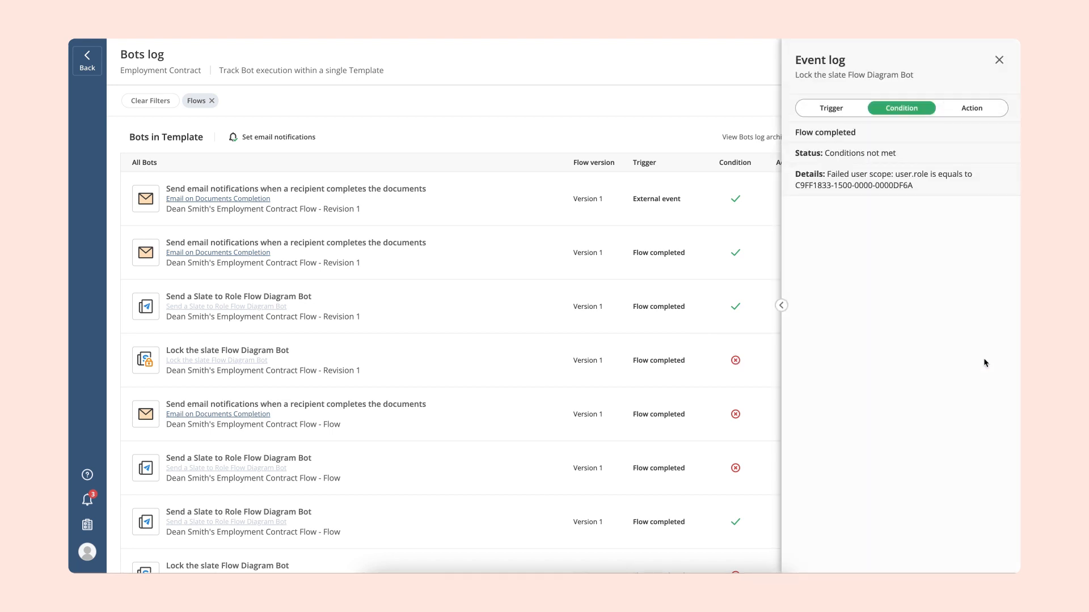
{"action": "left_click", "coordinate": [998, 60]}
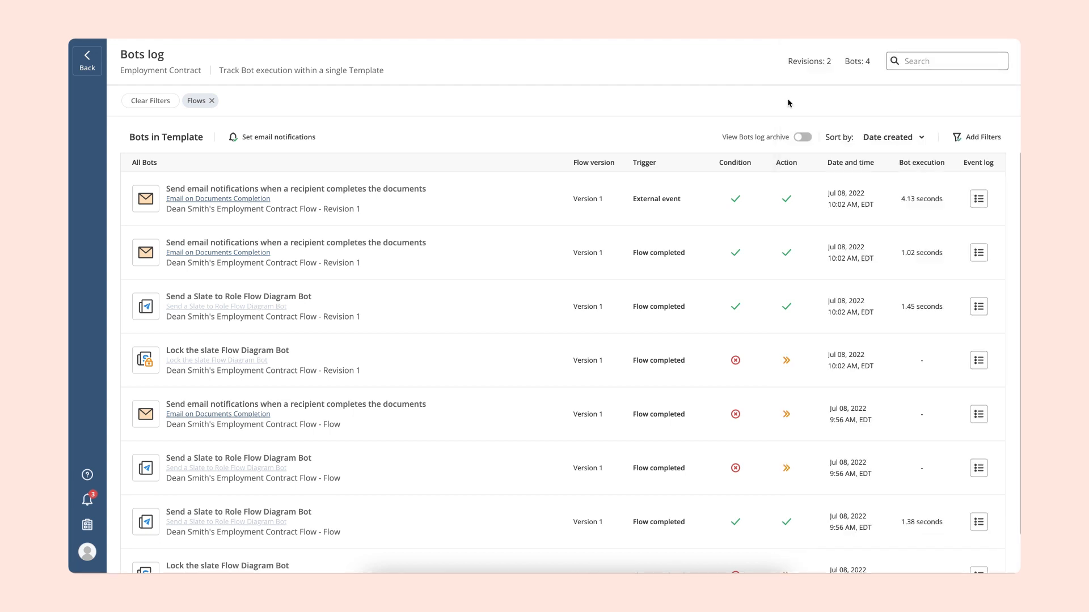
{"action": "left_click", "coordinate": [983, 360]}
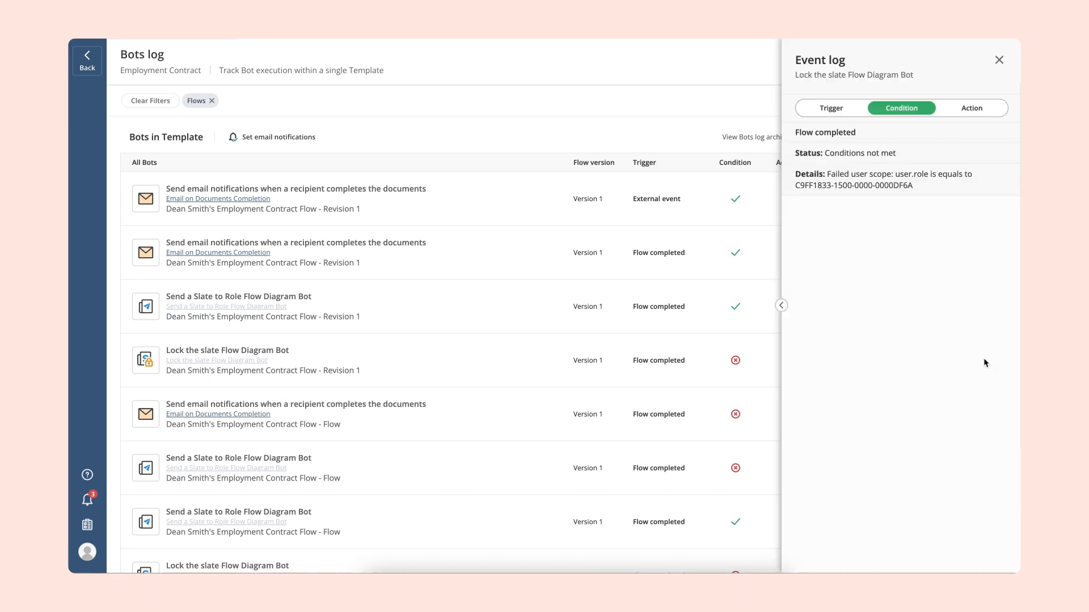